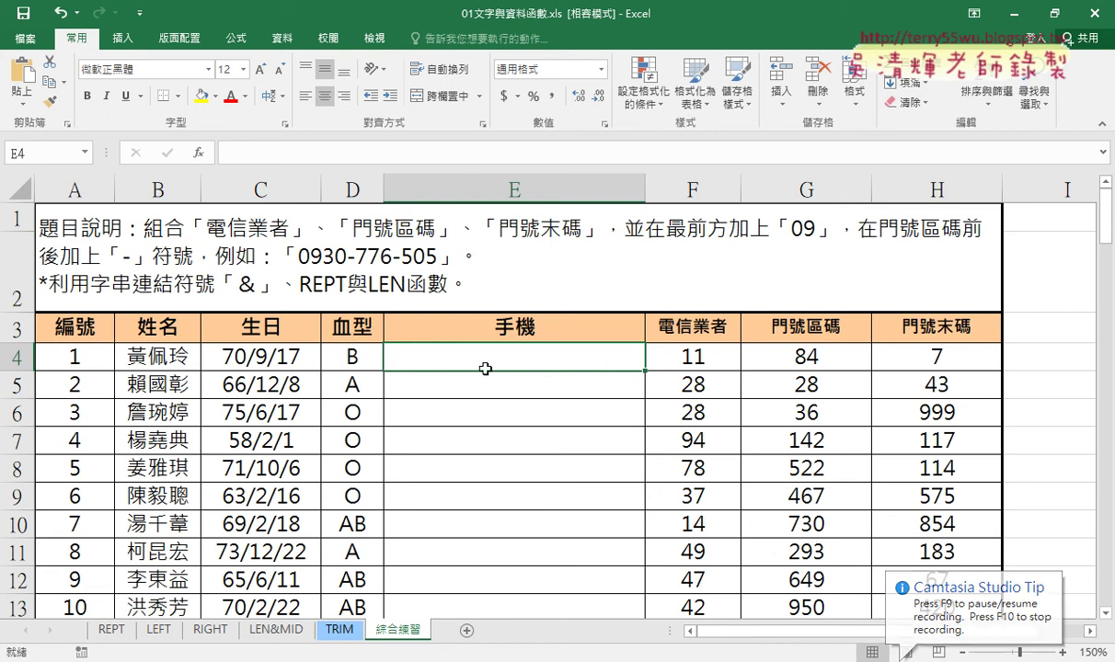
- Enter the formula ="09"&F4 in E4 so it displays 0911
click(243, 154)
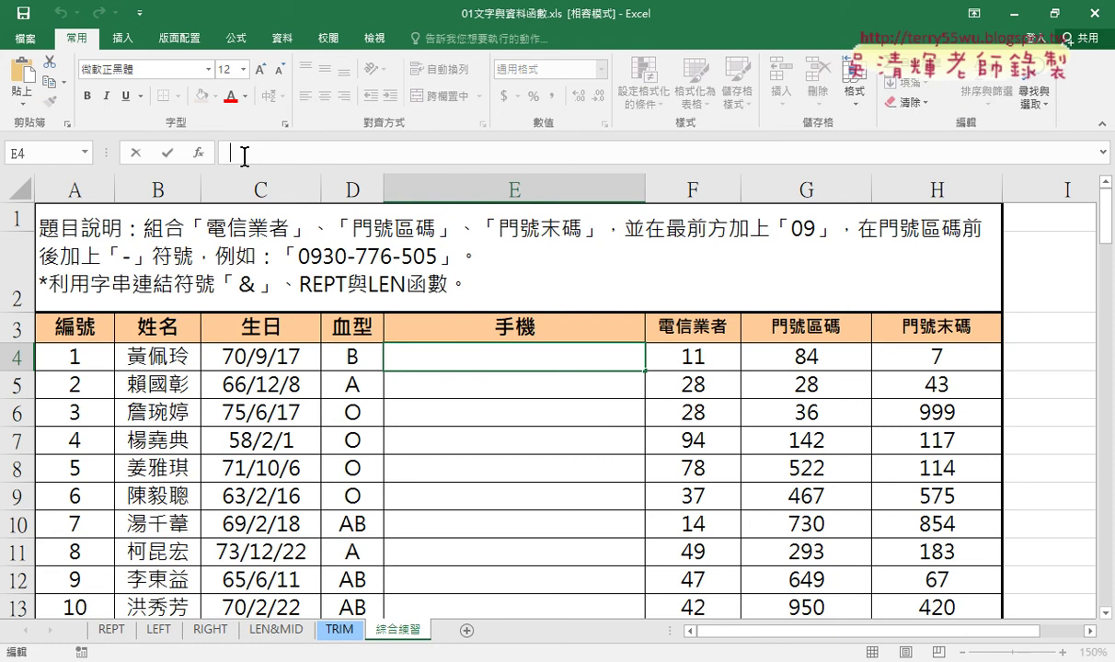
click(494, 366)
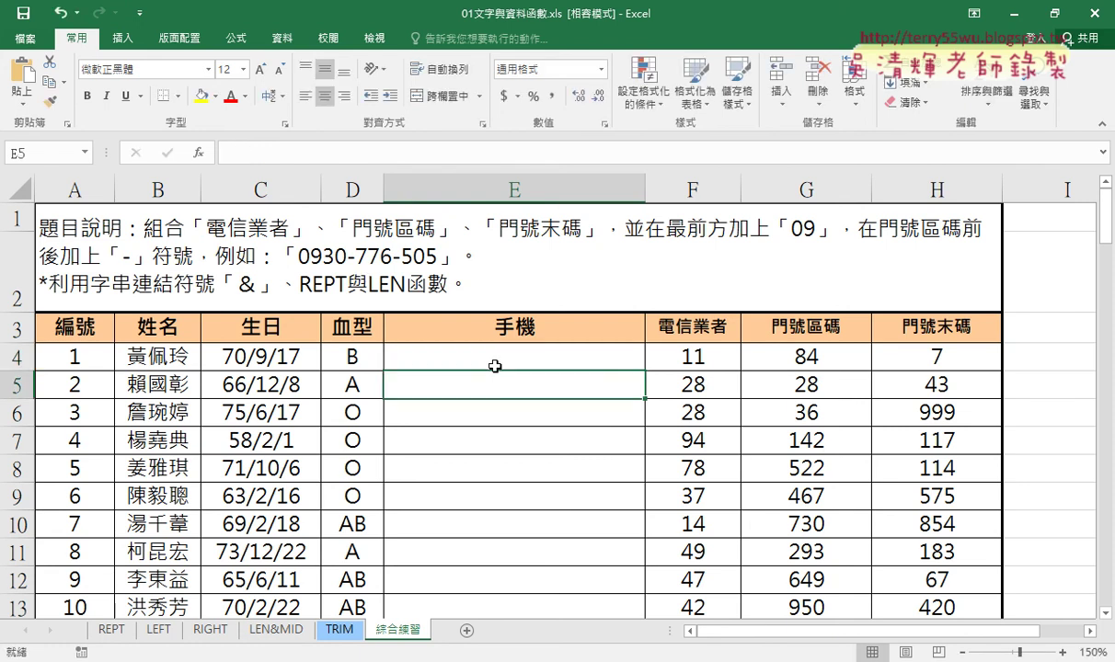
click(311, 159)
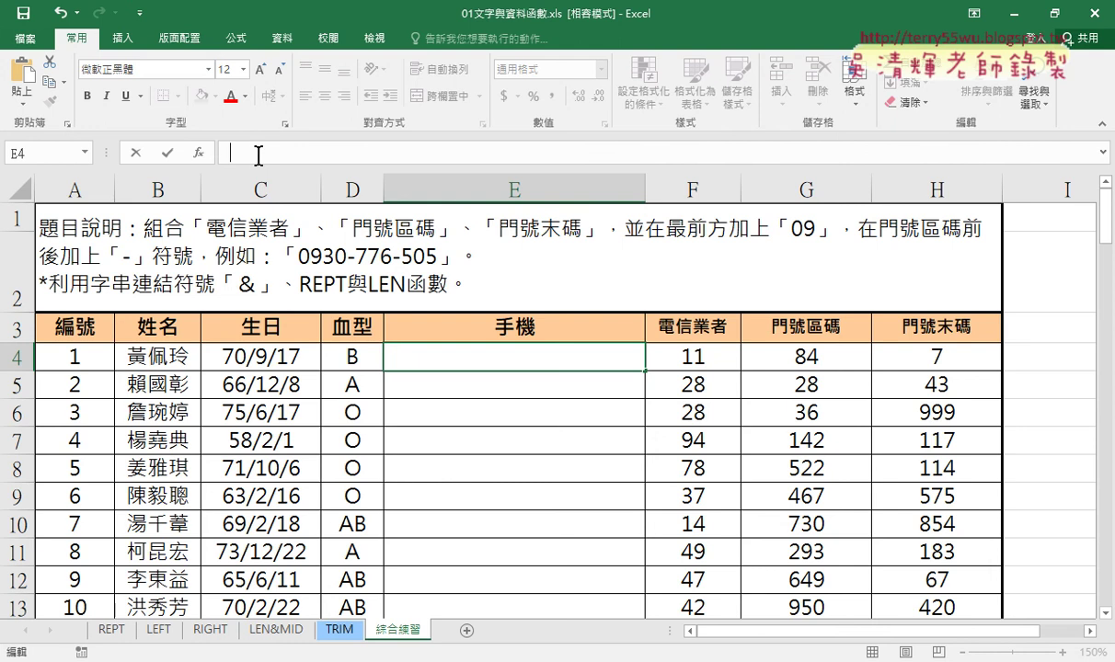
text(=")
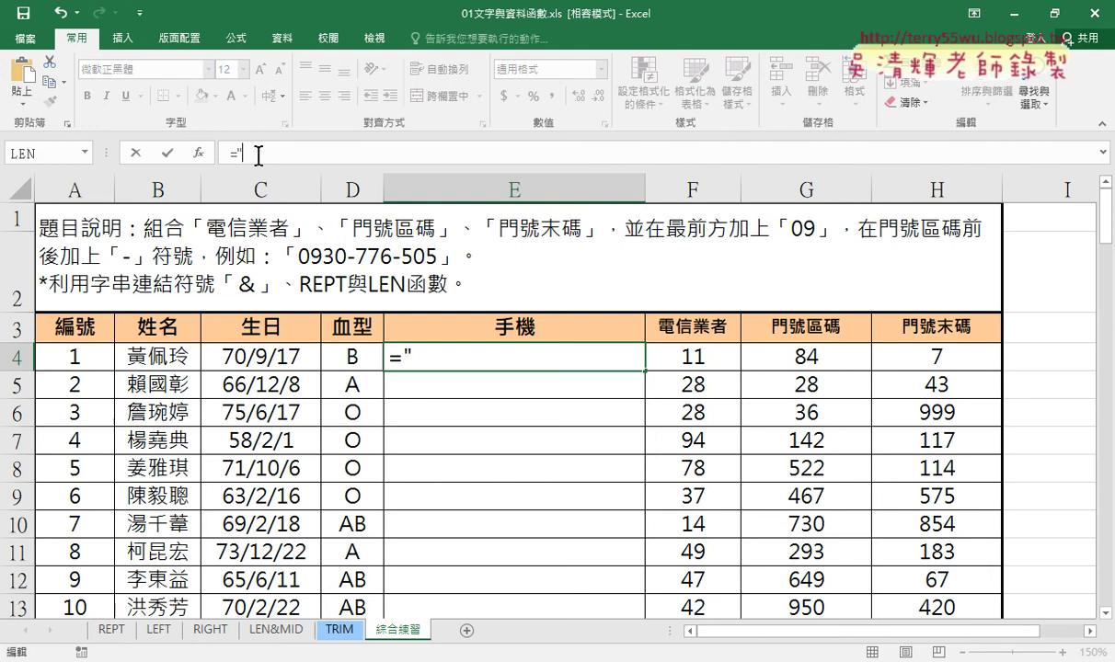
text(09)
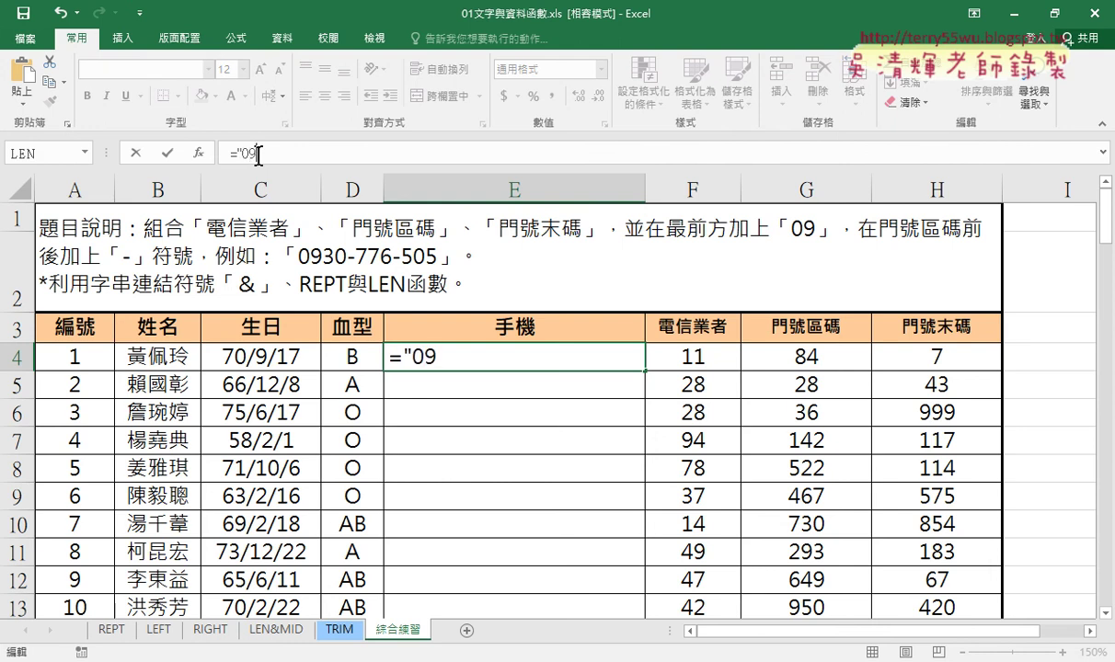
text(")
double_click(247, 153)
click(287, 149)
text(&)
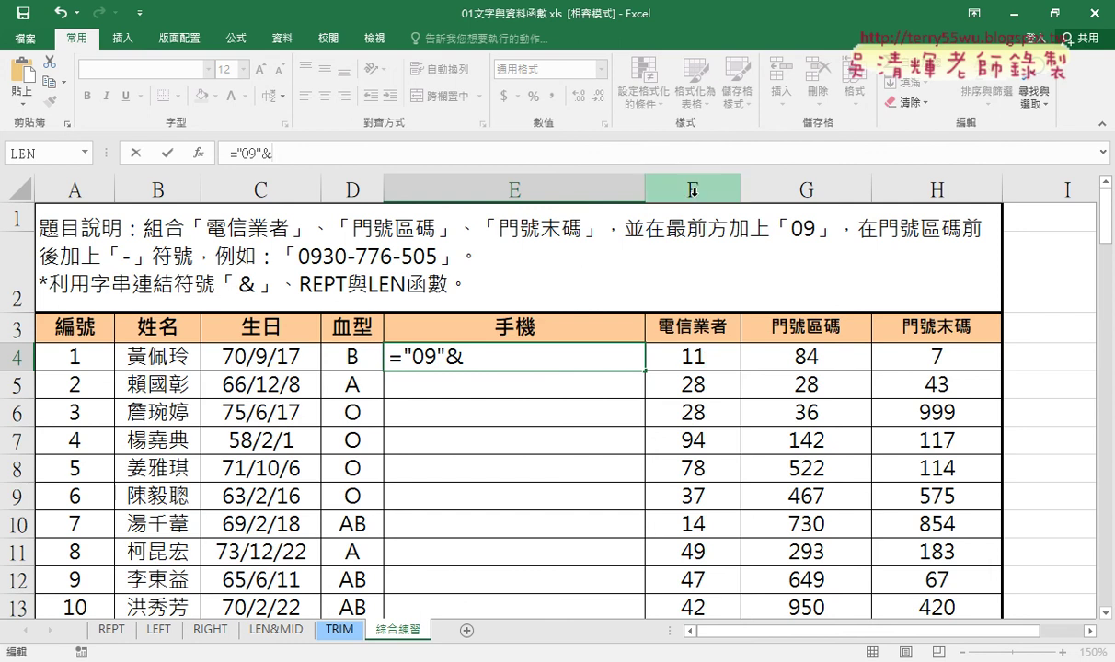
click(697, 360)
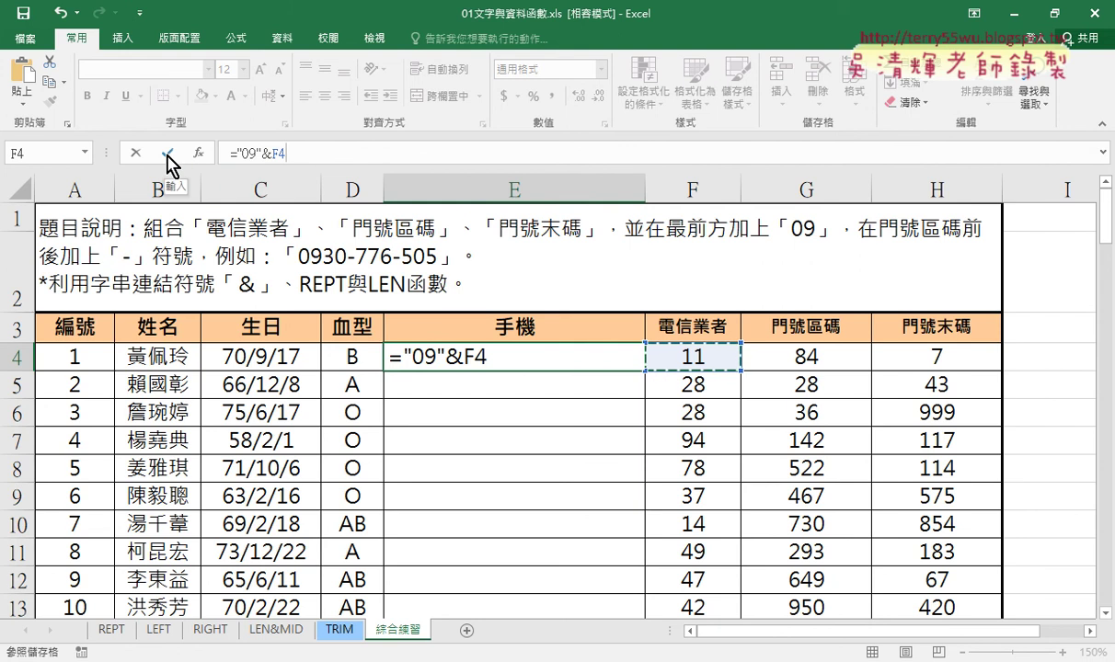
click(168, 157)
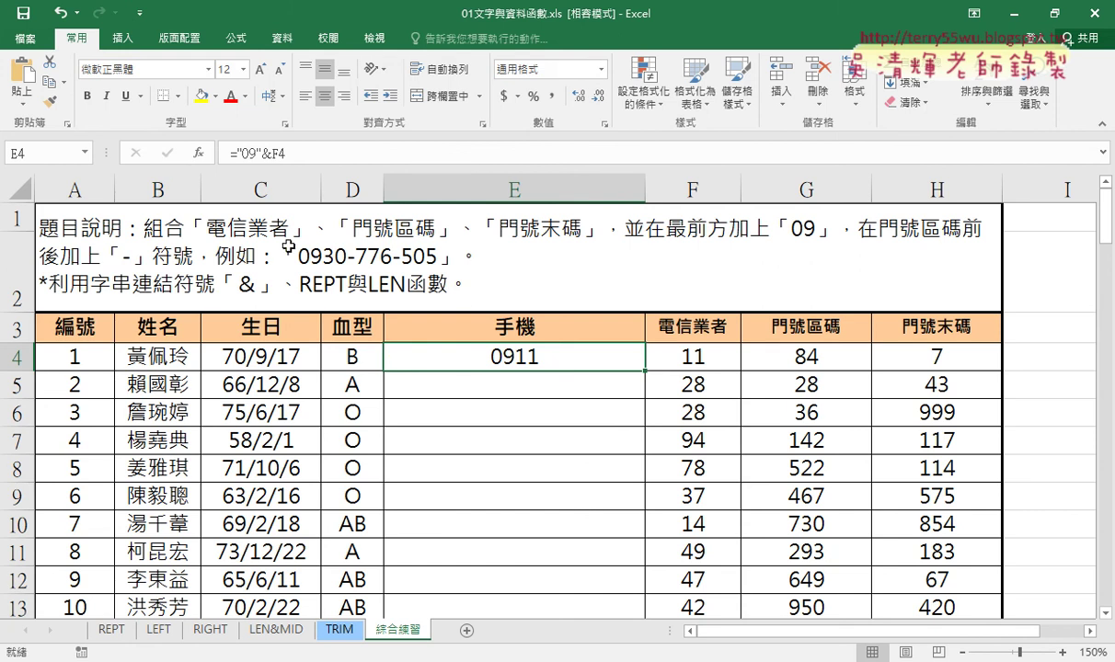
- Append &"-"&G4 to the E4 formula so it displays 0911-84
click(336, 154)
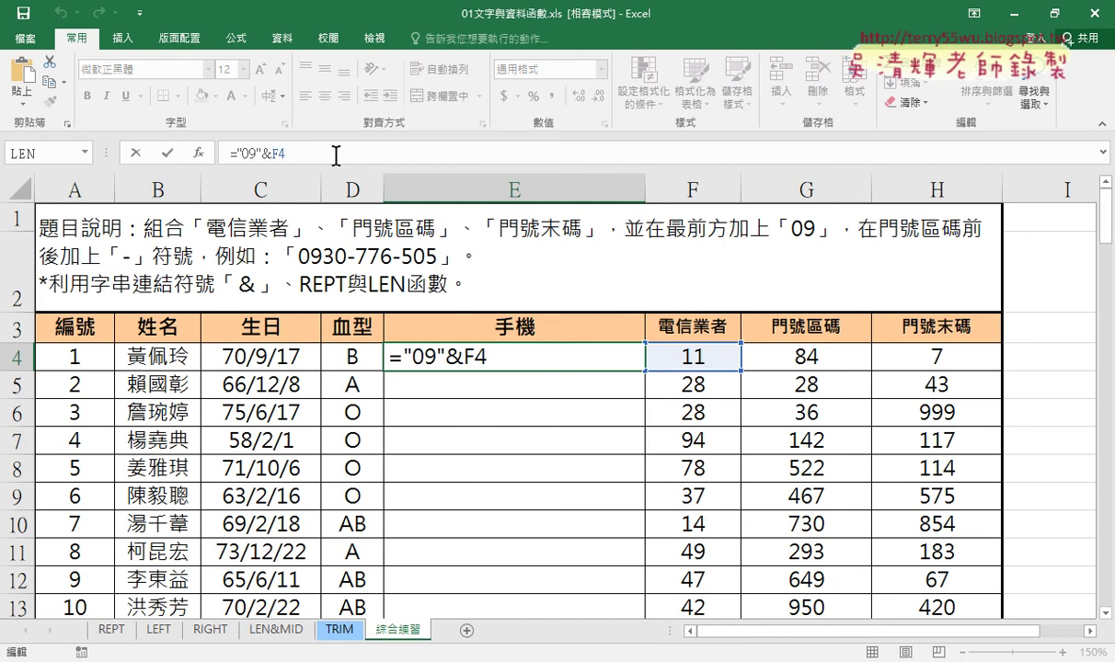
text(&)
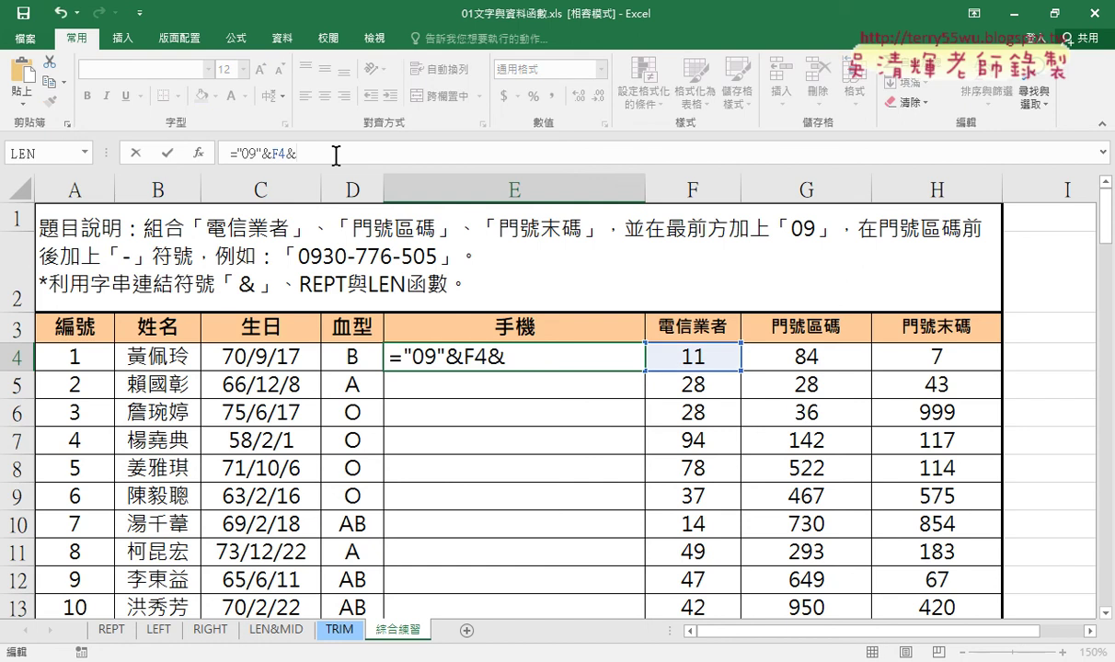
text(")
text(-")
click(164, 153)
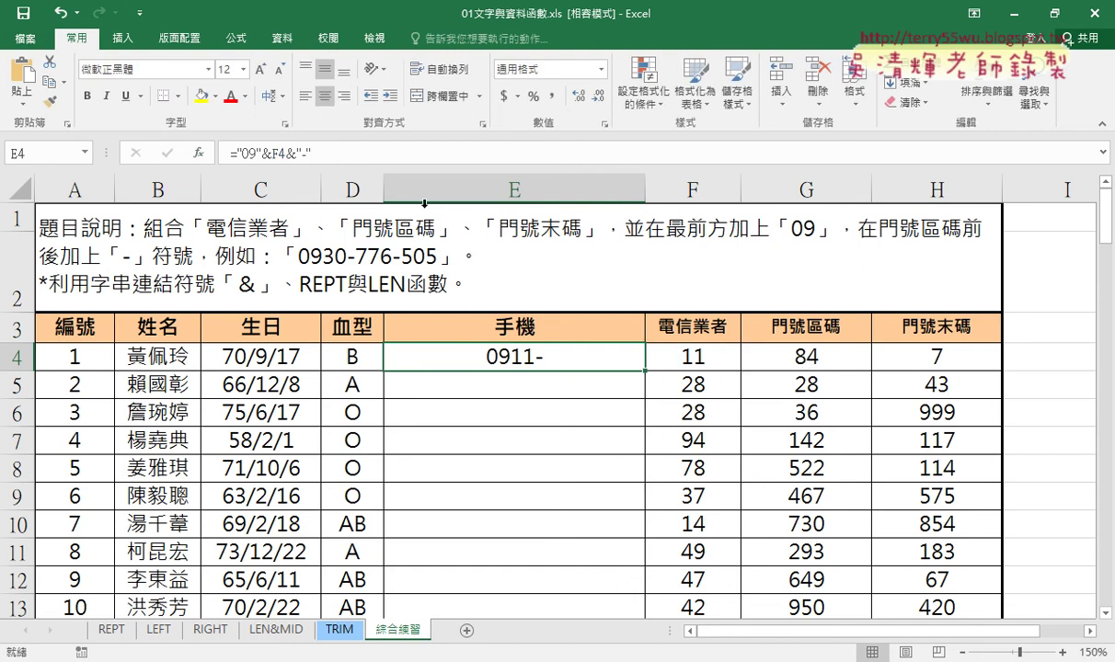
click(440, 156)
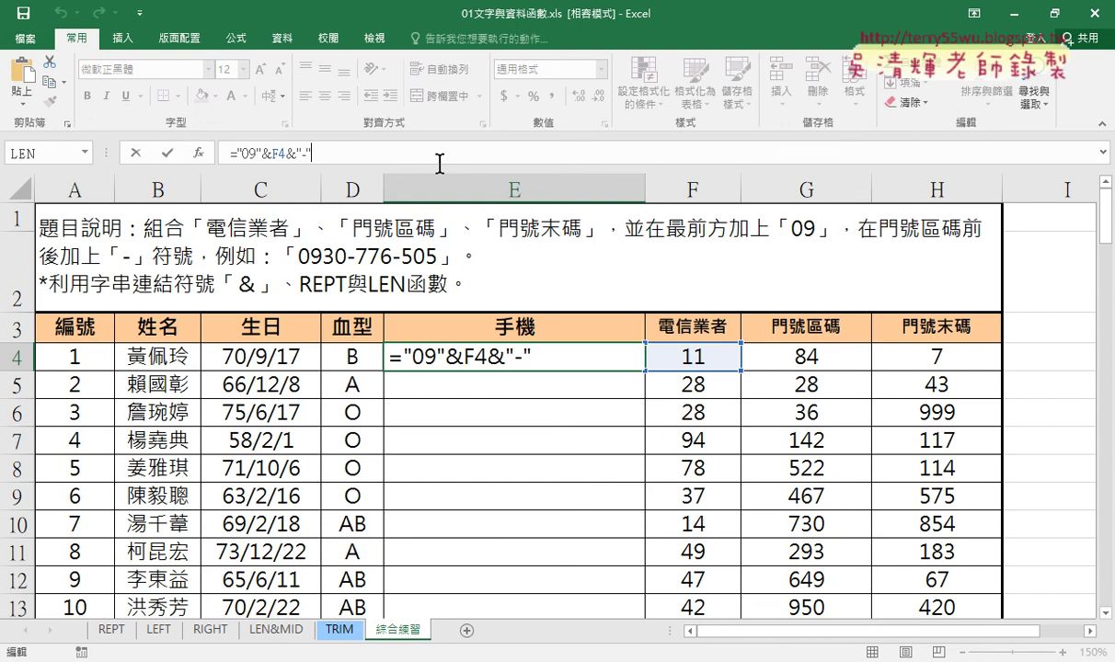
text(&)
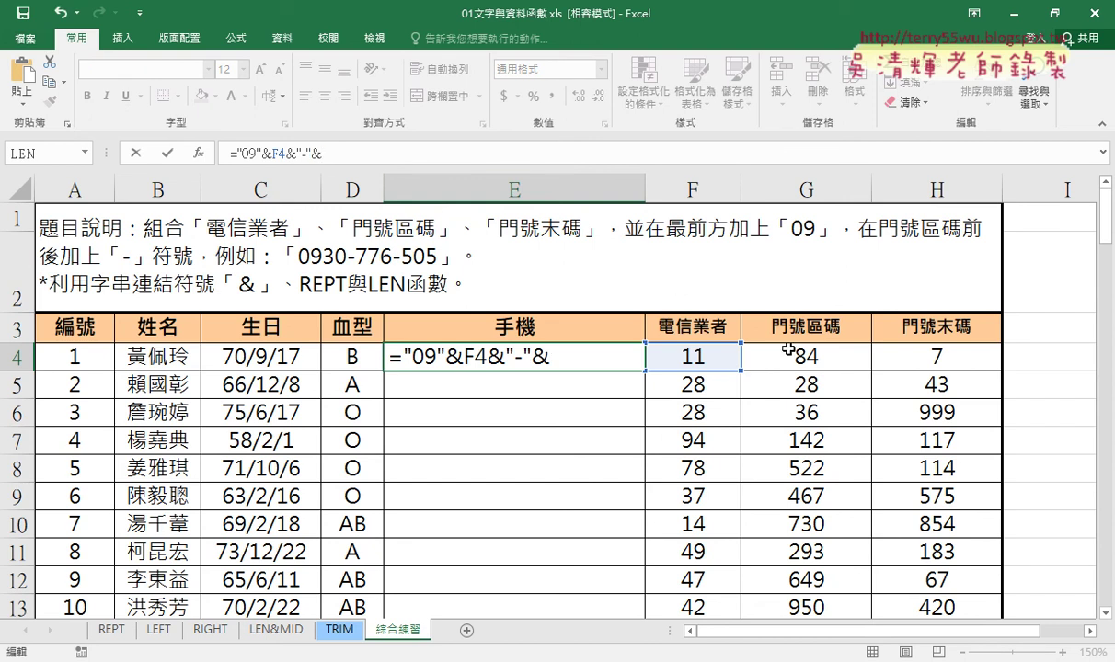
click(788, 349)
click(167, 154)
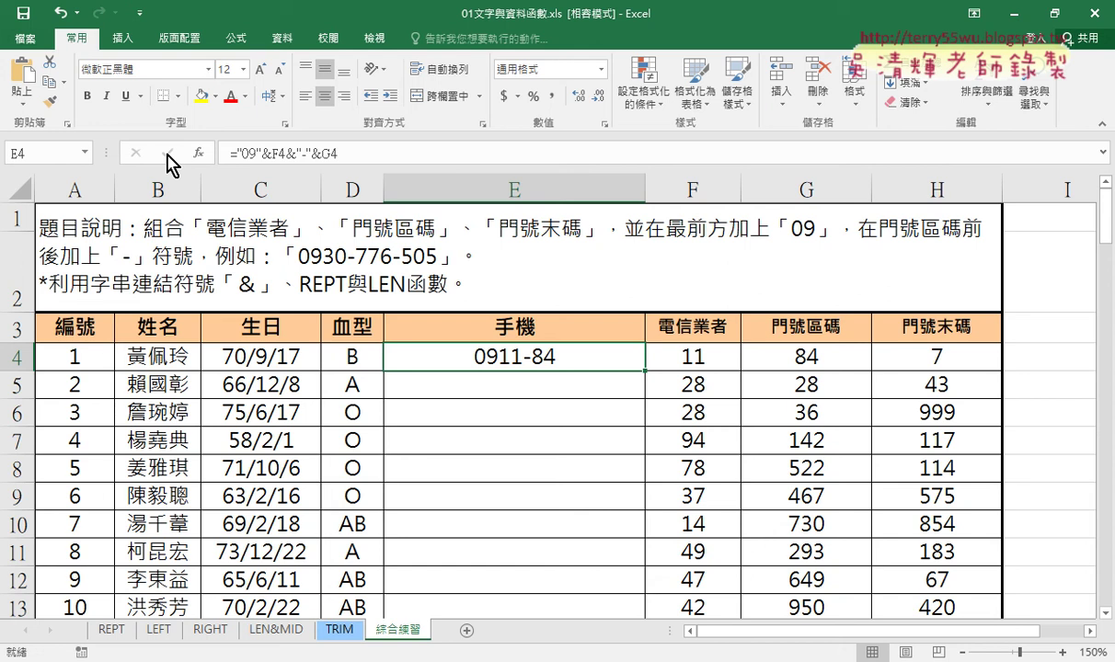
- Replace the G4 reference in E4's formula with 3-len(G4) to count padding zeros
click(321, 153)
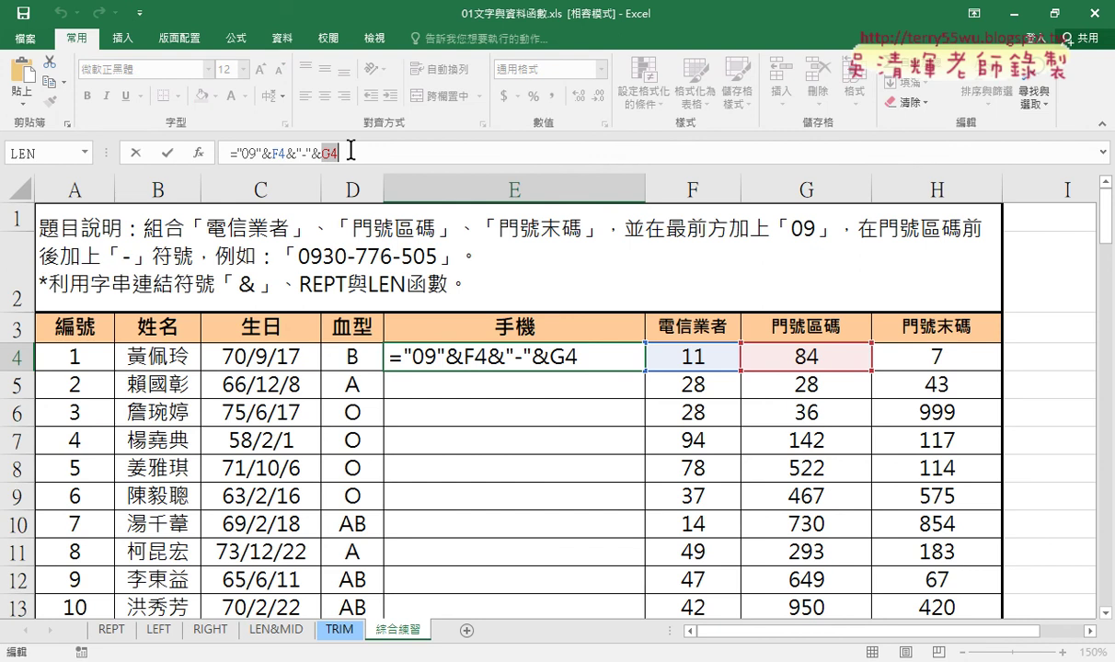
key(Left)
text(le)
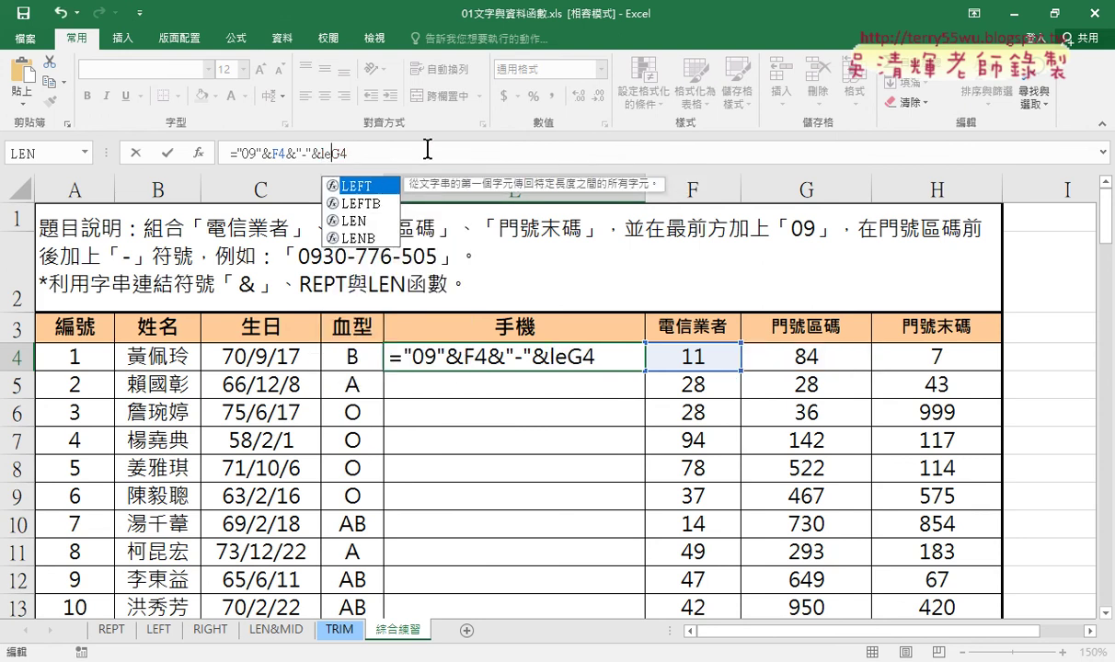
text(n)
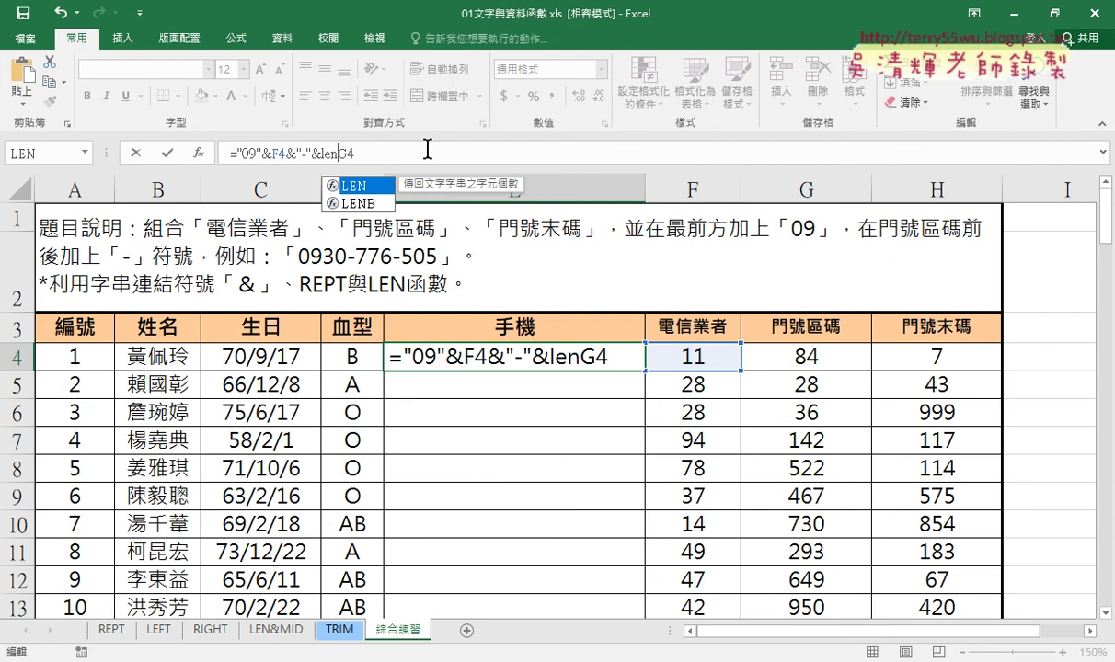
text((G4)
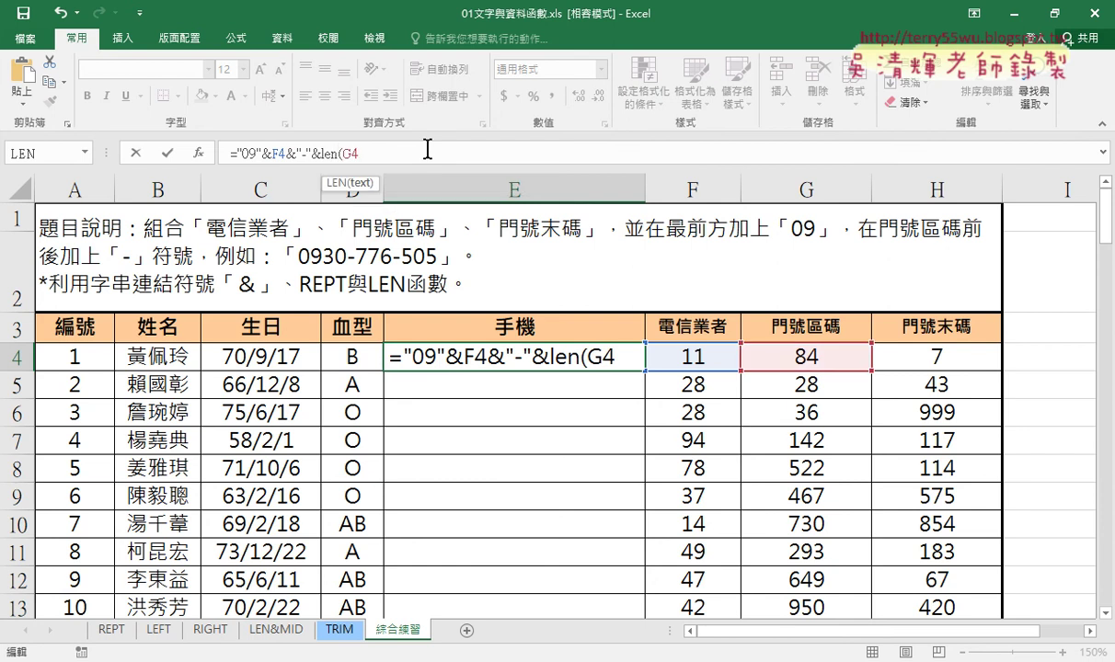
text())
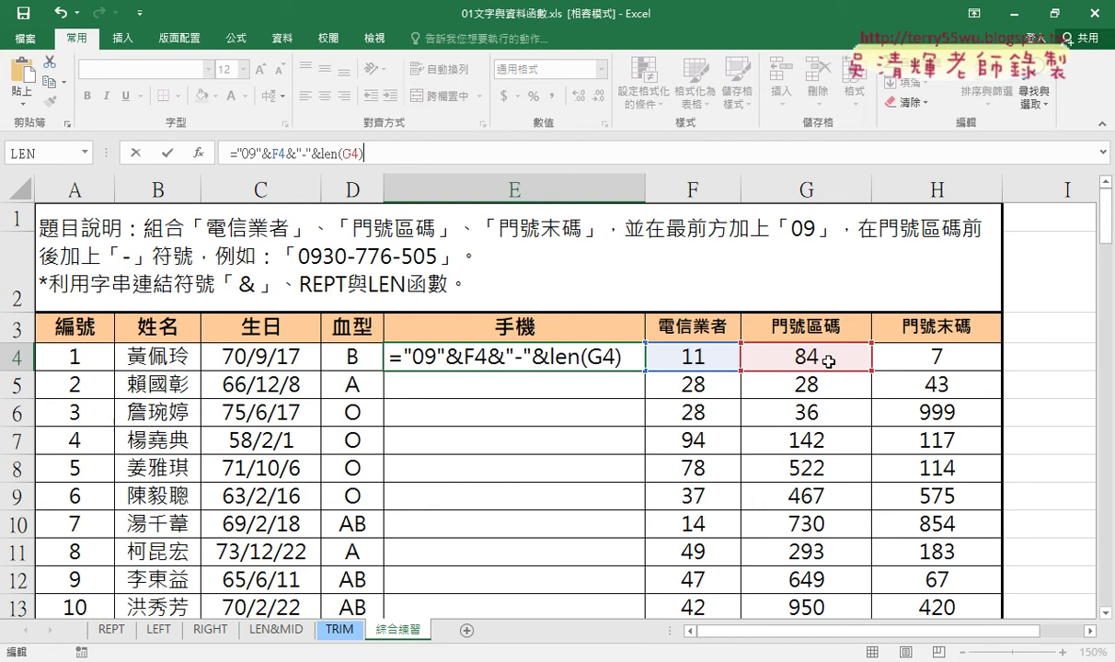
key(Left)
key(Left)
key(Left)
key(Left)
key(Left)
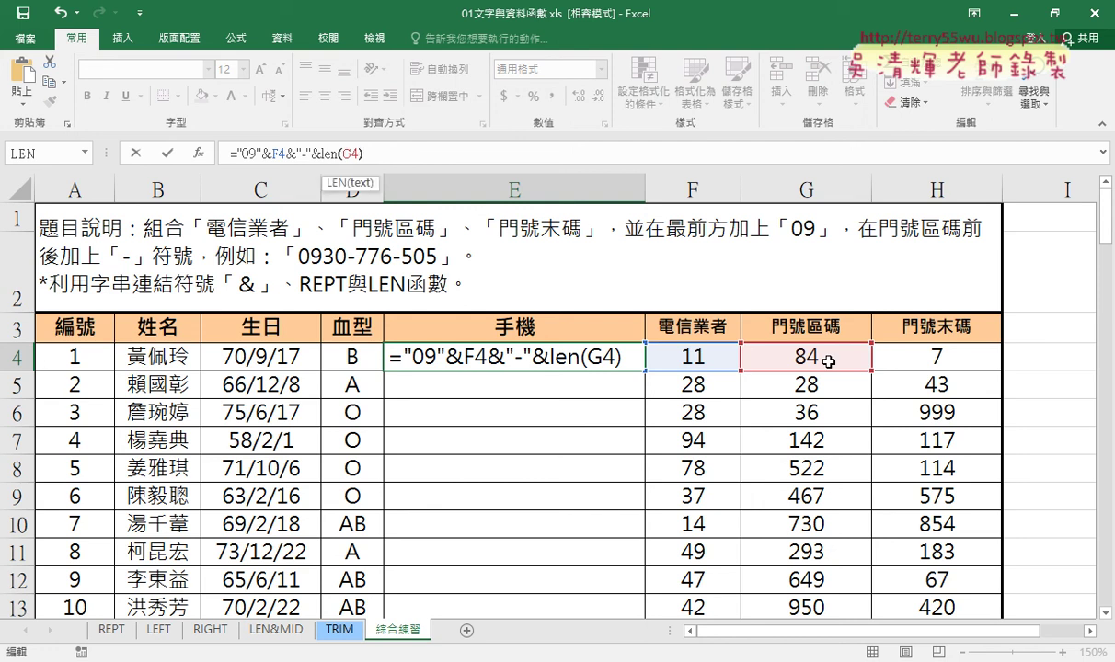
key(Left)
key(Left)
key(Left)
text(3)
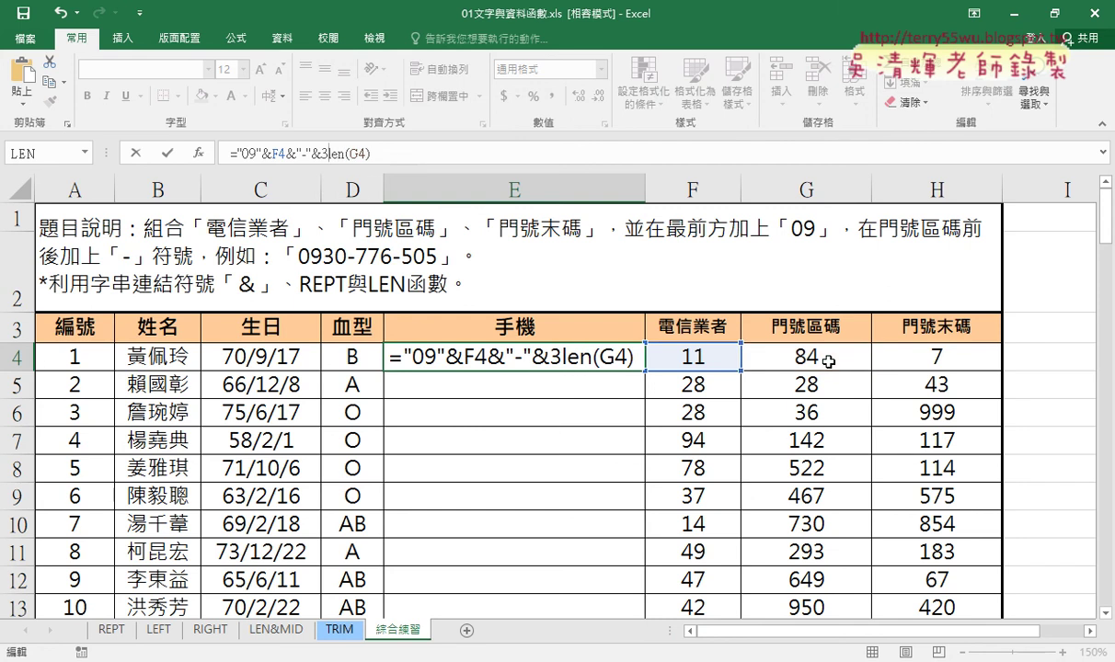
text(-)
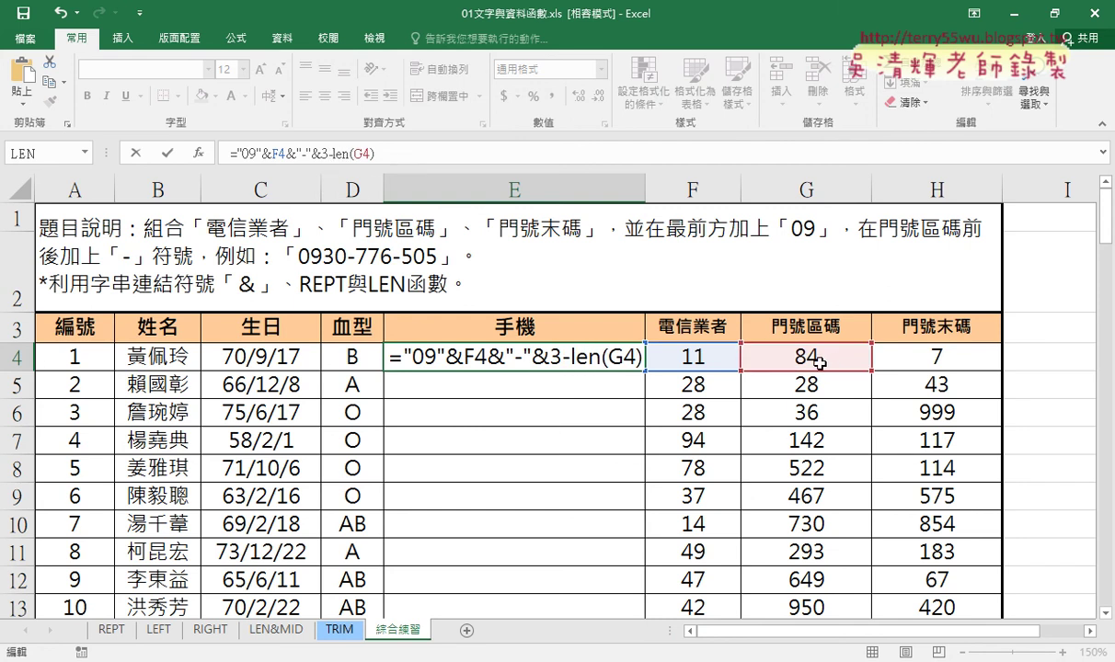
drag(324, 154, 401, 154)
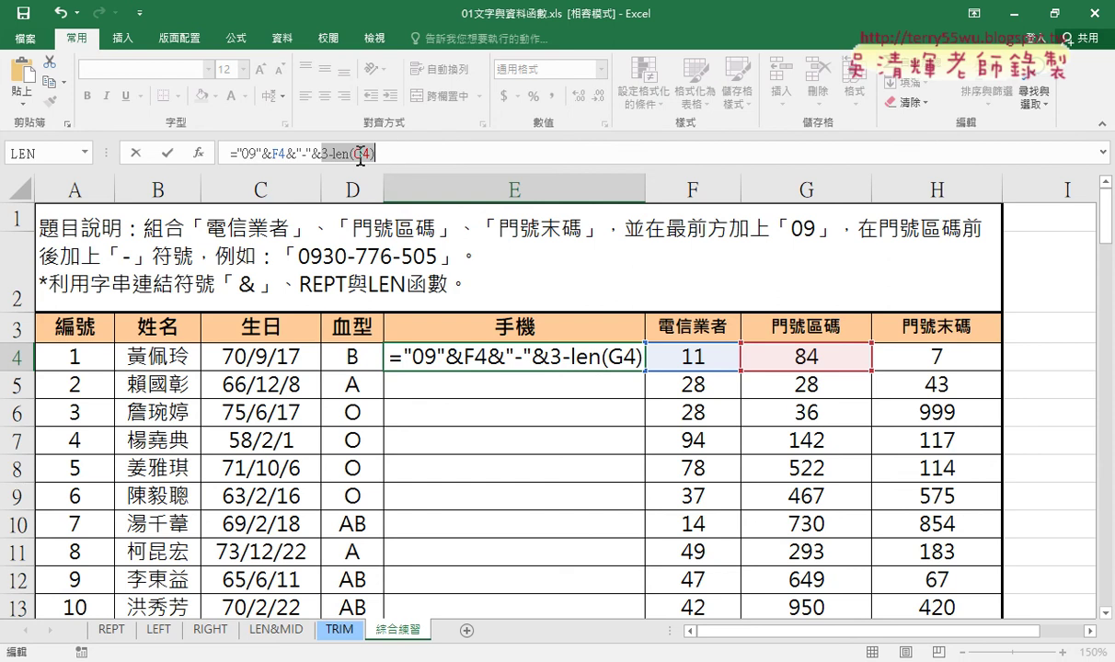
- Cut 3-len(G4) out of the formula and start a rept( call after the dash
right_click(359, 156)
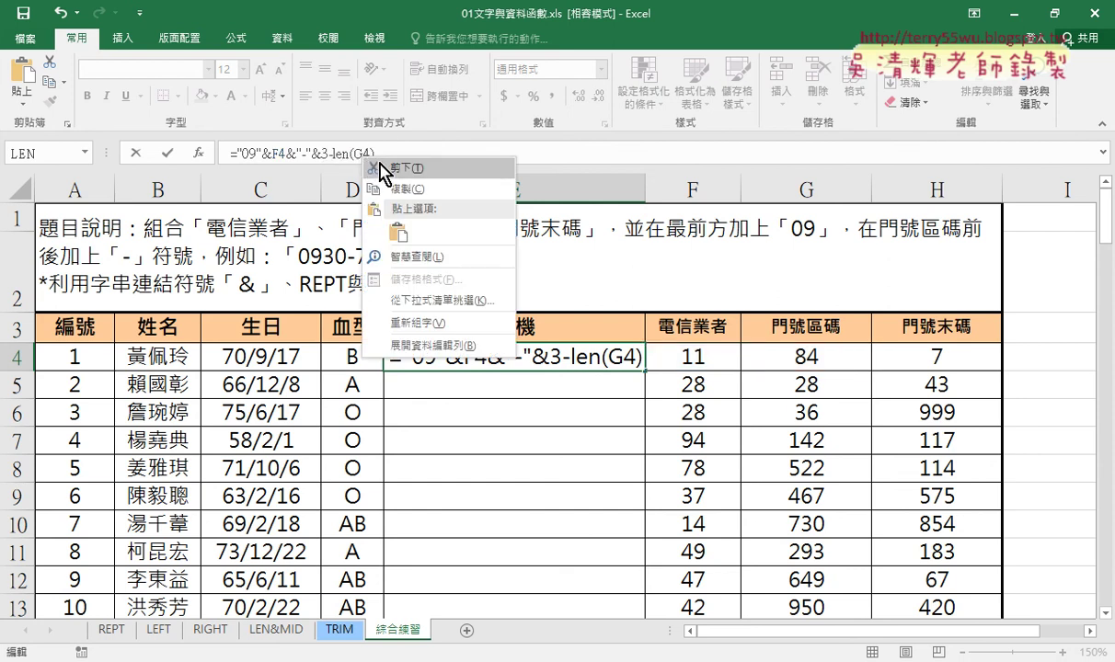
click(394, 168)
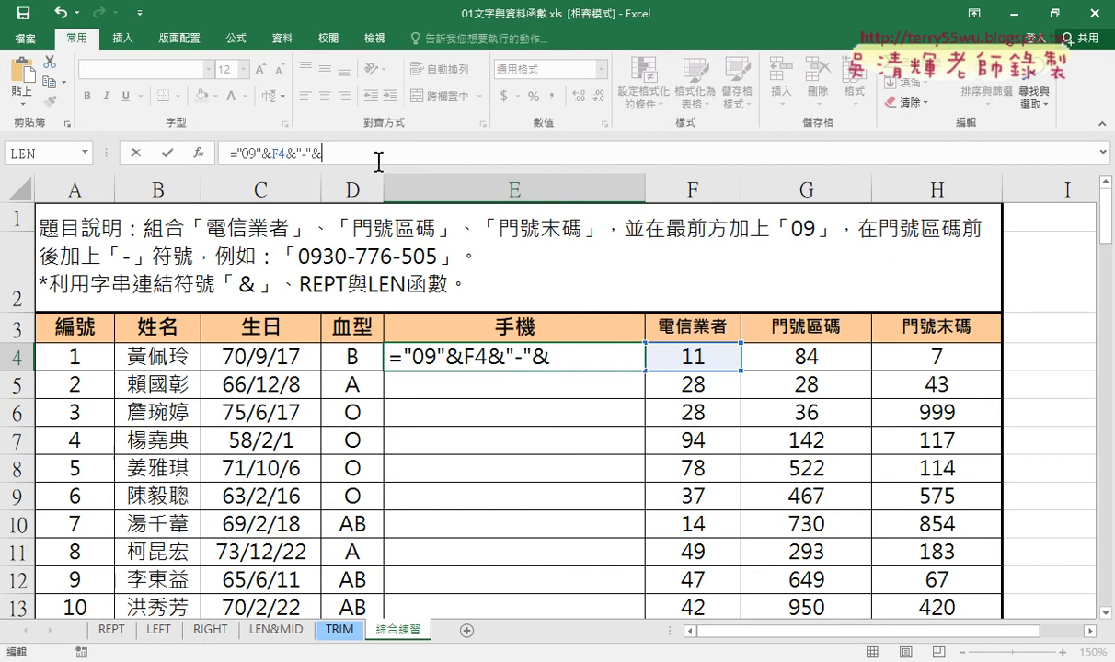
text(re)
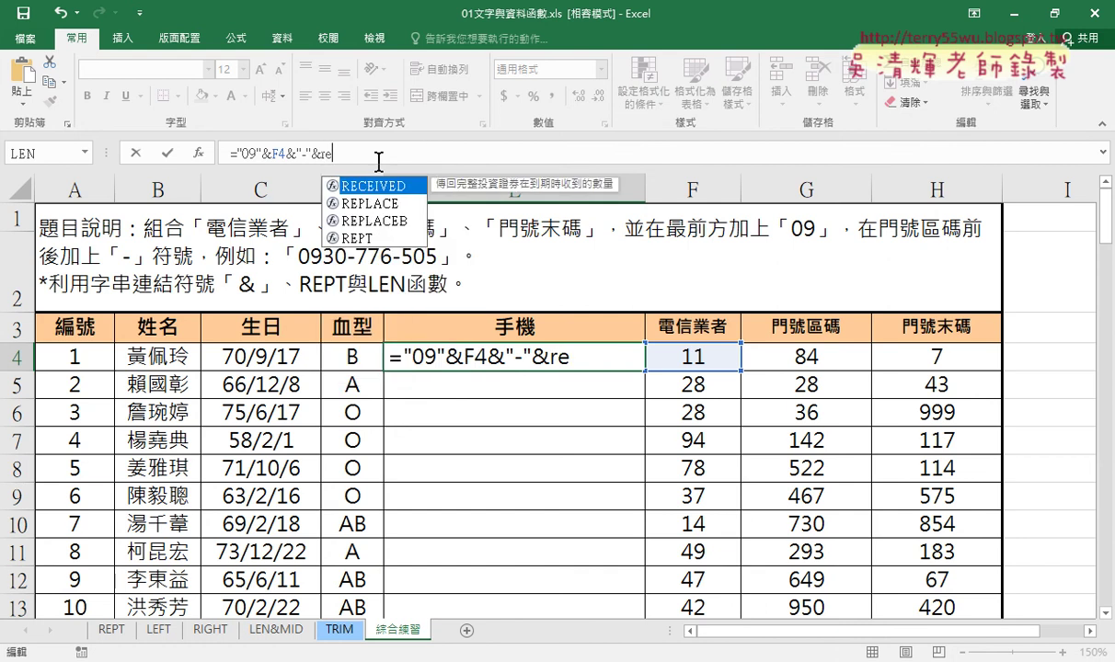
text(pt)
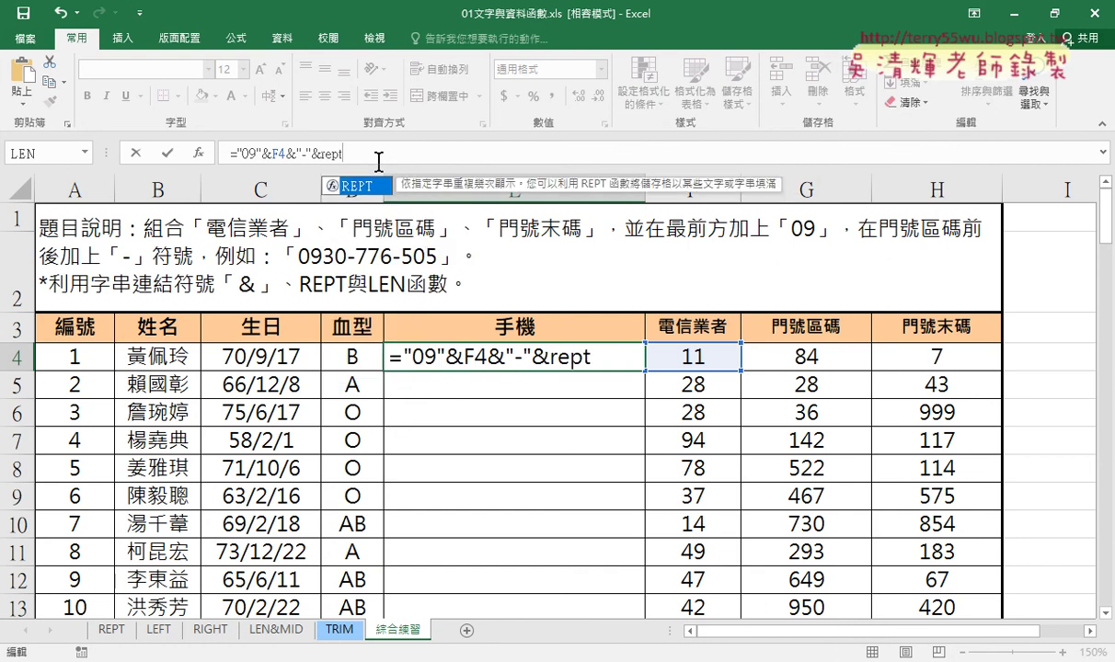
text(()
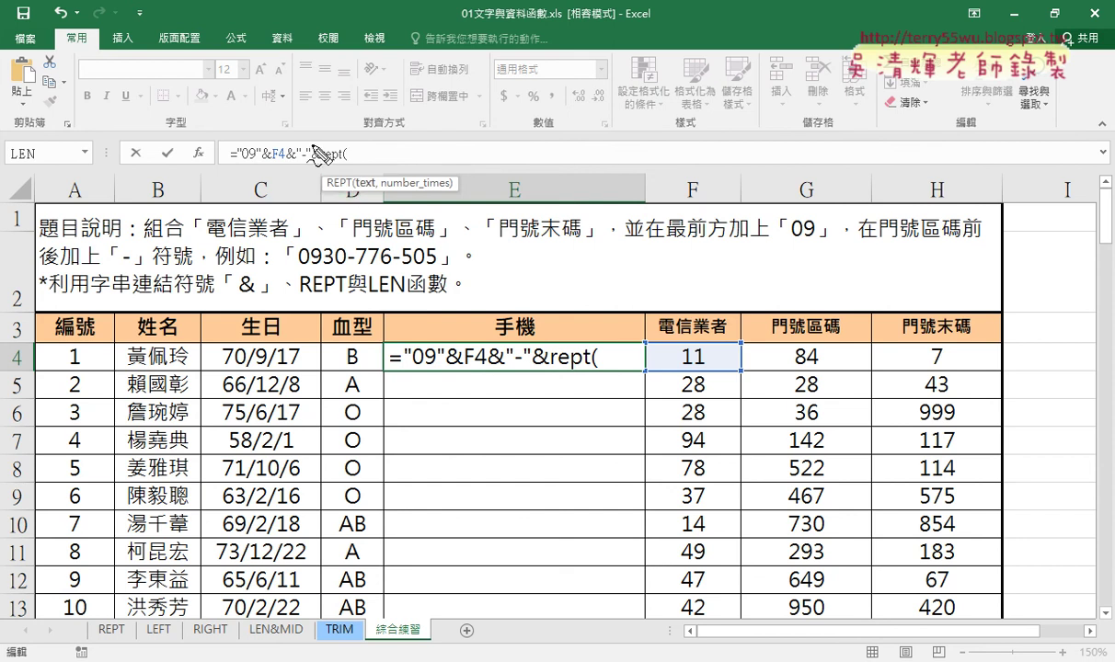
drag(362, 190, 376, 193)
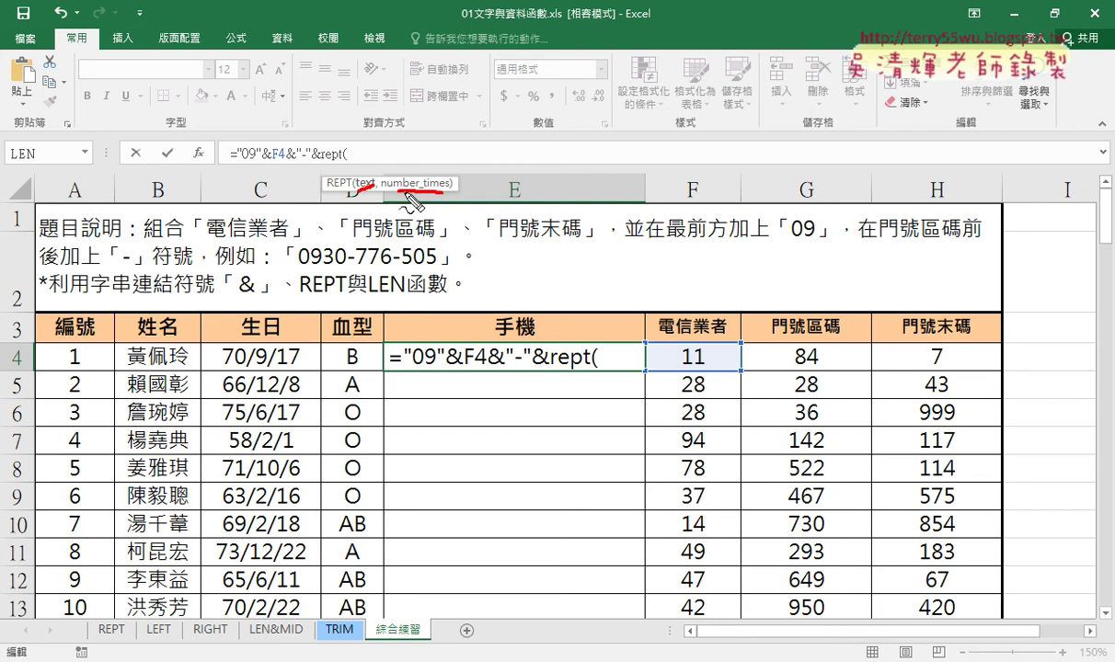
drag(399, 192, 437, 192)
key(Escape)
text(")
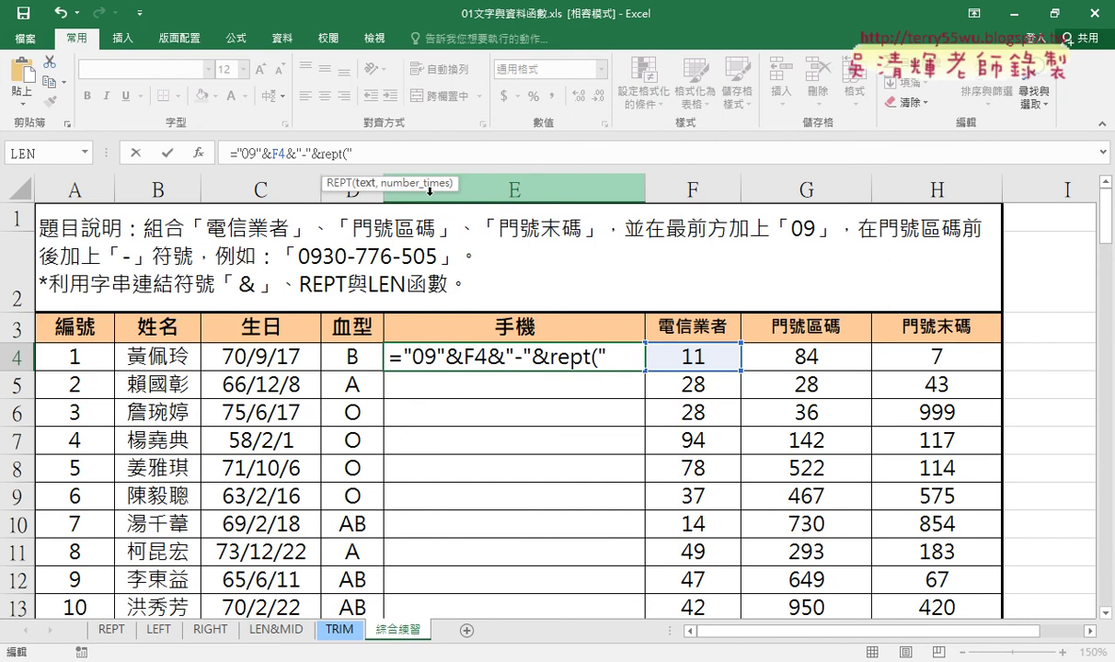
- Complete the REPT arguments as "0",3-len(G4) and confirm, showing 0911-0
text(0)
text(")
text(,)
text(3-len(G4))
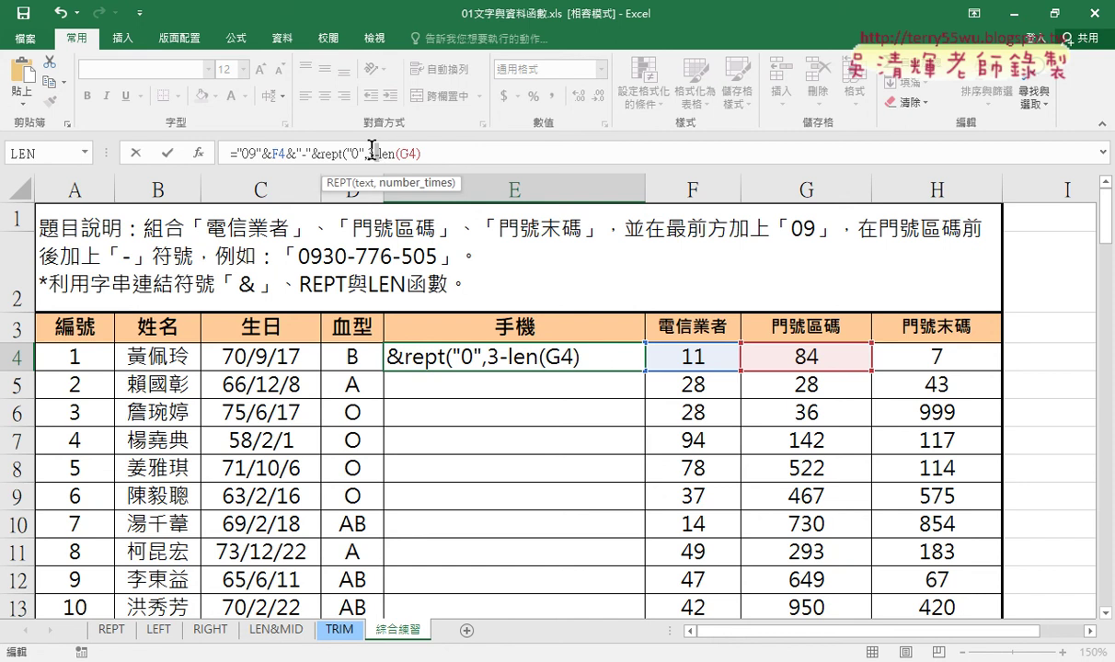
drag(373, 154, 420, 154)
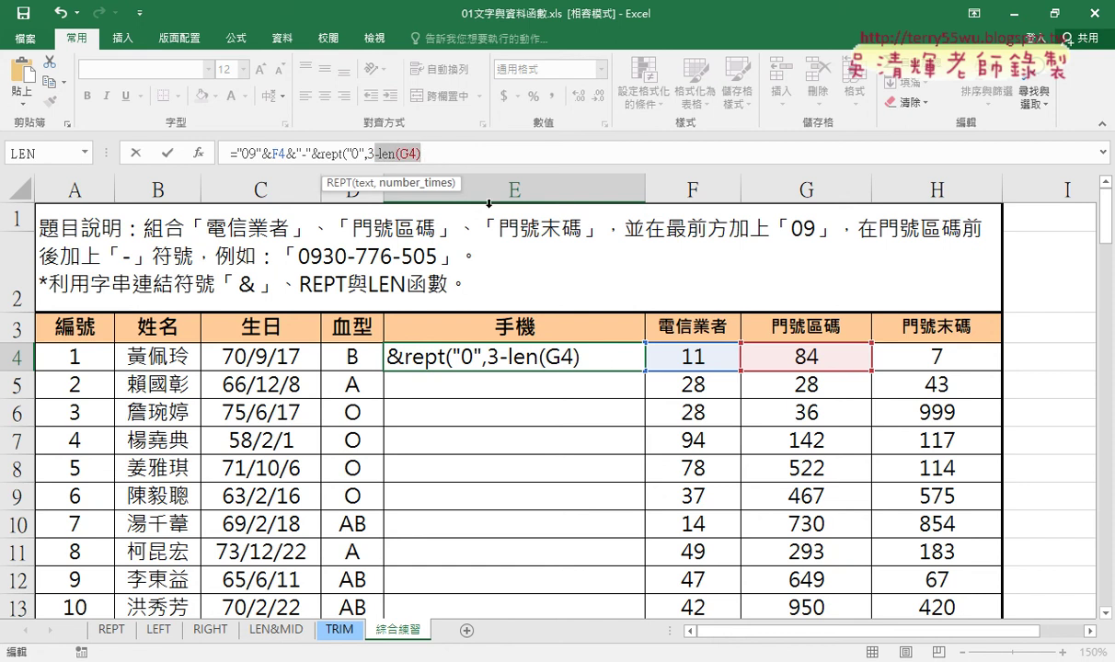
click(366, 154)
drag(366, 154, 427, 156)
click(426, 156)
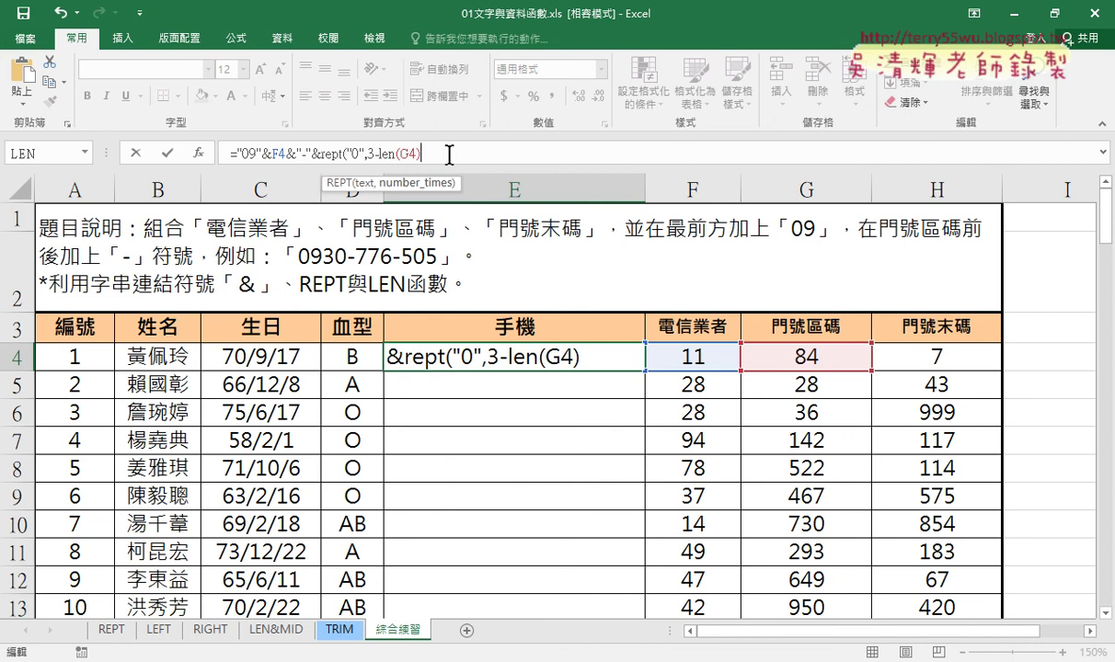
text())
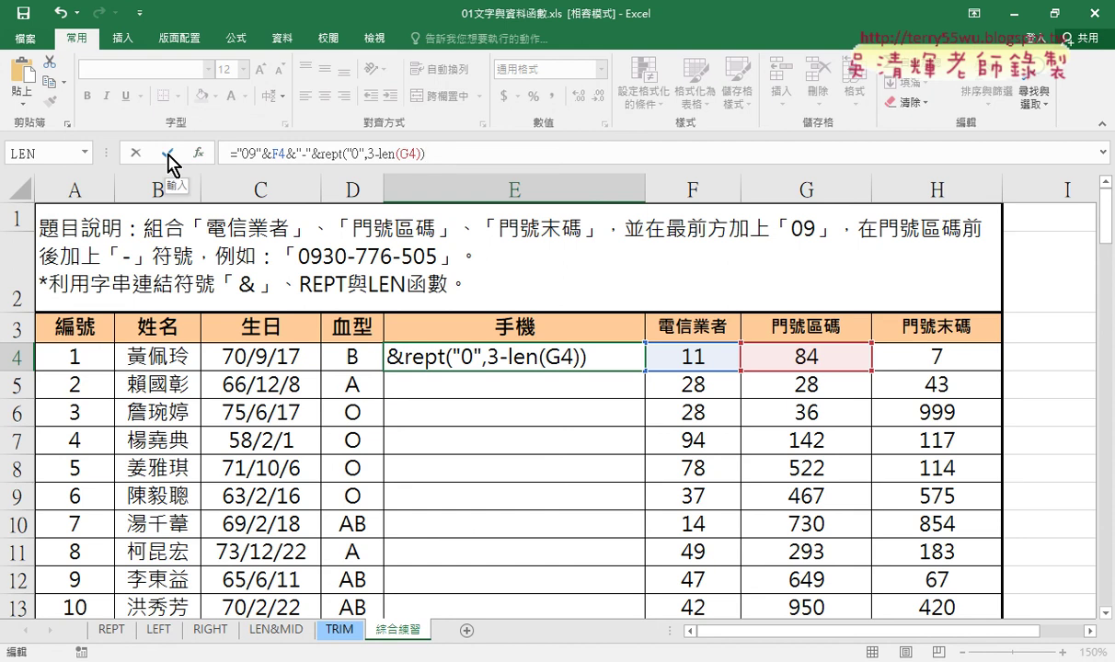
click(170, 162)
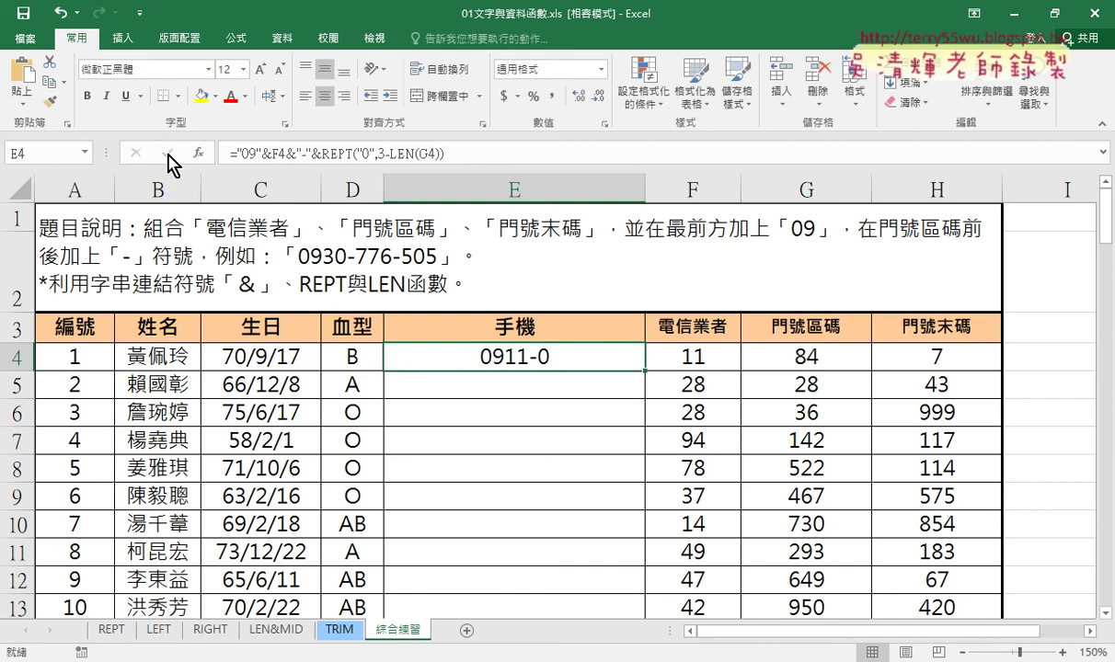
- Add &G4 after the REPT padding so E4 shows 0911-084
click(473, 155)
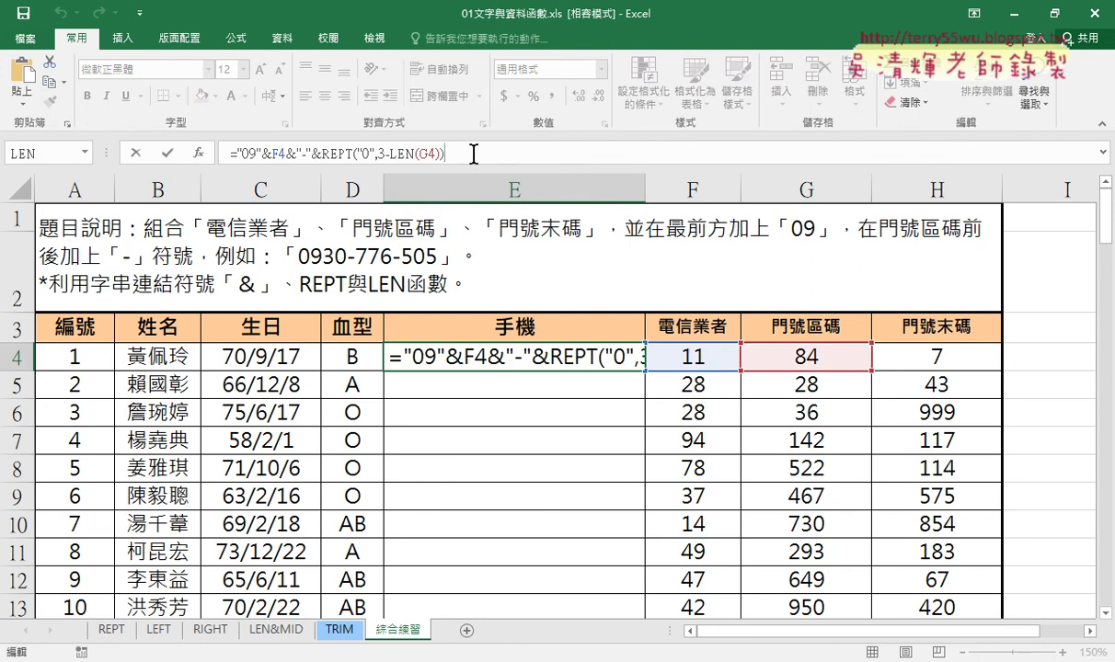
text(&)
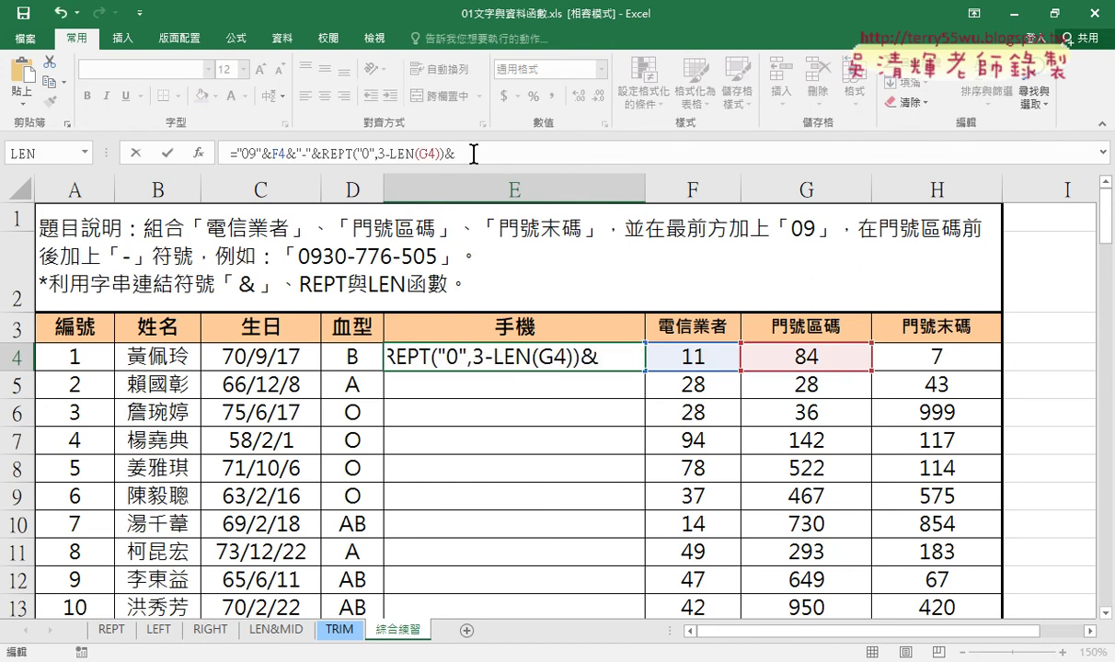
click(806, 360)
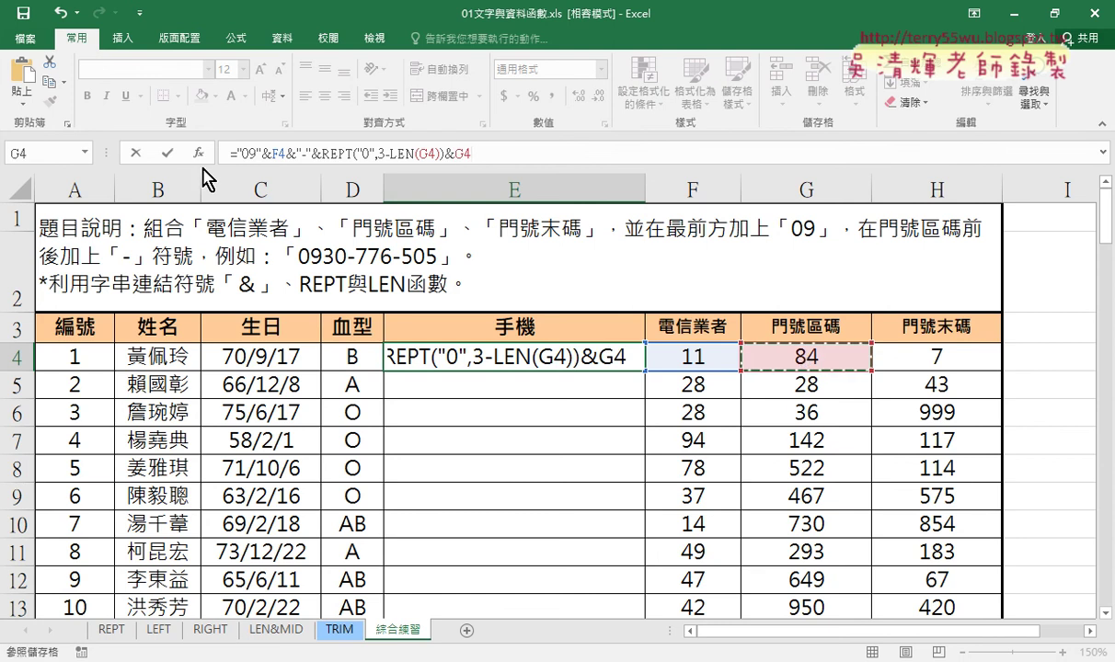
click(168, 154)
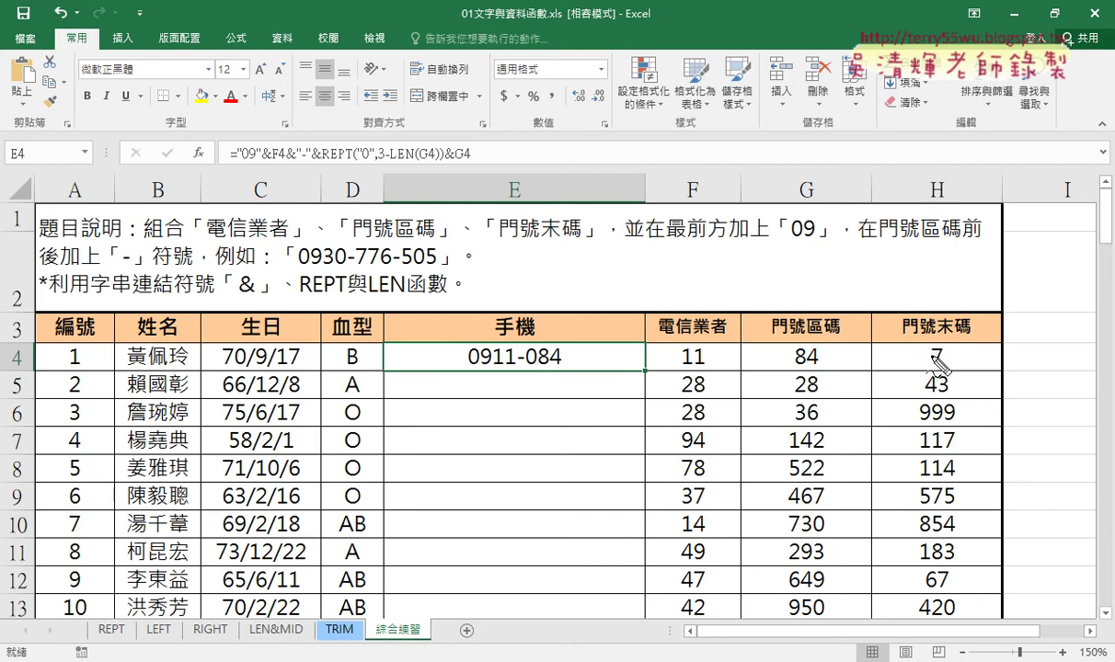
drag(515, 371, 564, 371)
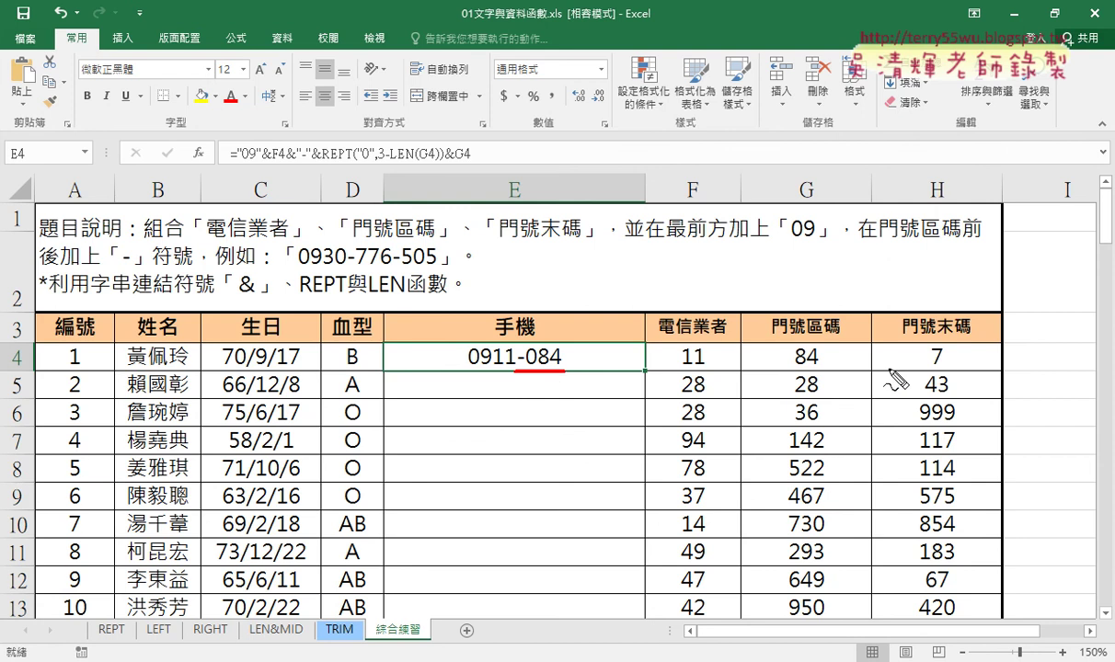
drag(888, 369, 951, 366)
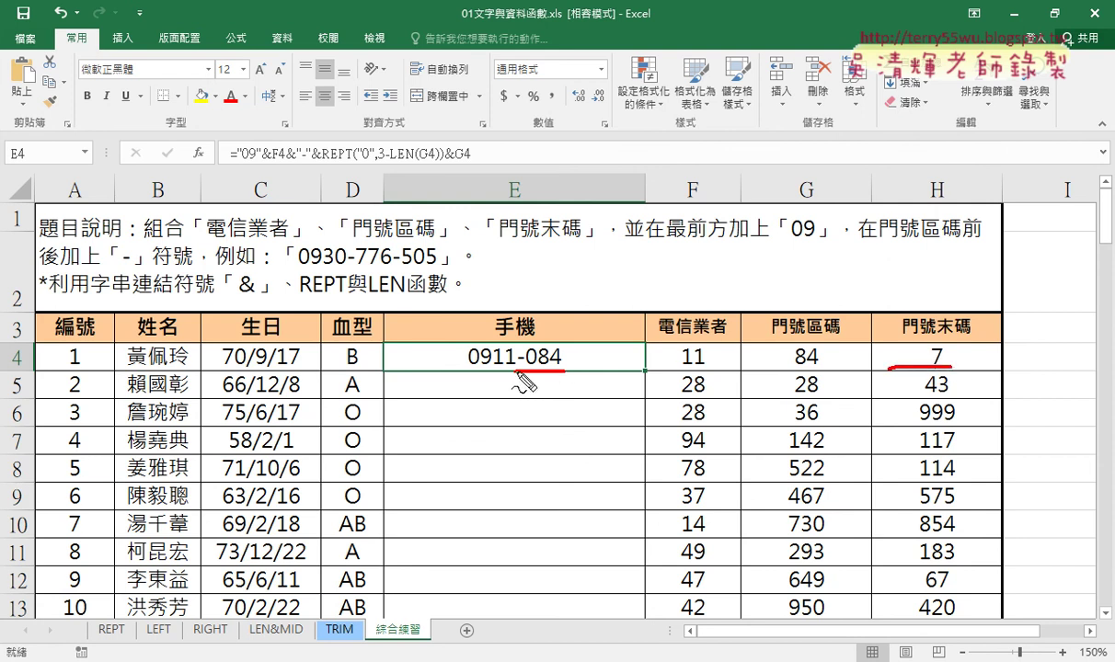
mouse_move(516, 371)
mouse_down()
mouse_move(516, 348)
mouse_move(562, 342)
mouse_move(567, 374)
mouse_up()
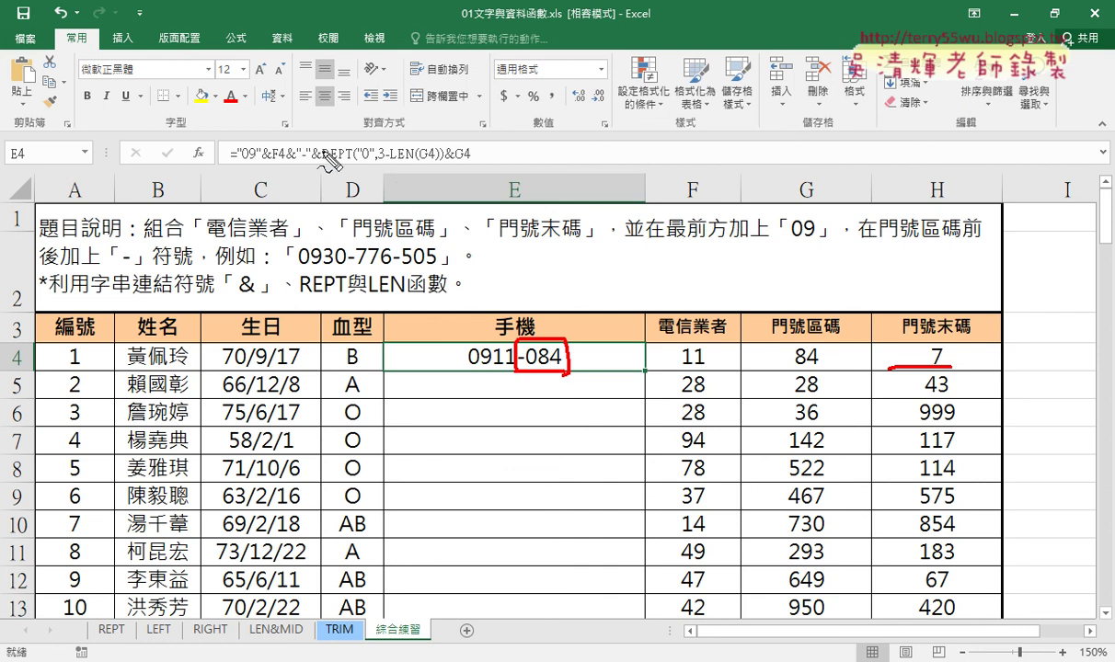
mouse_move(288, 168)
mouse_down()
mouse_move(475, 138)
mouse_move(286, 168)
mouse_up()
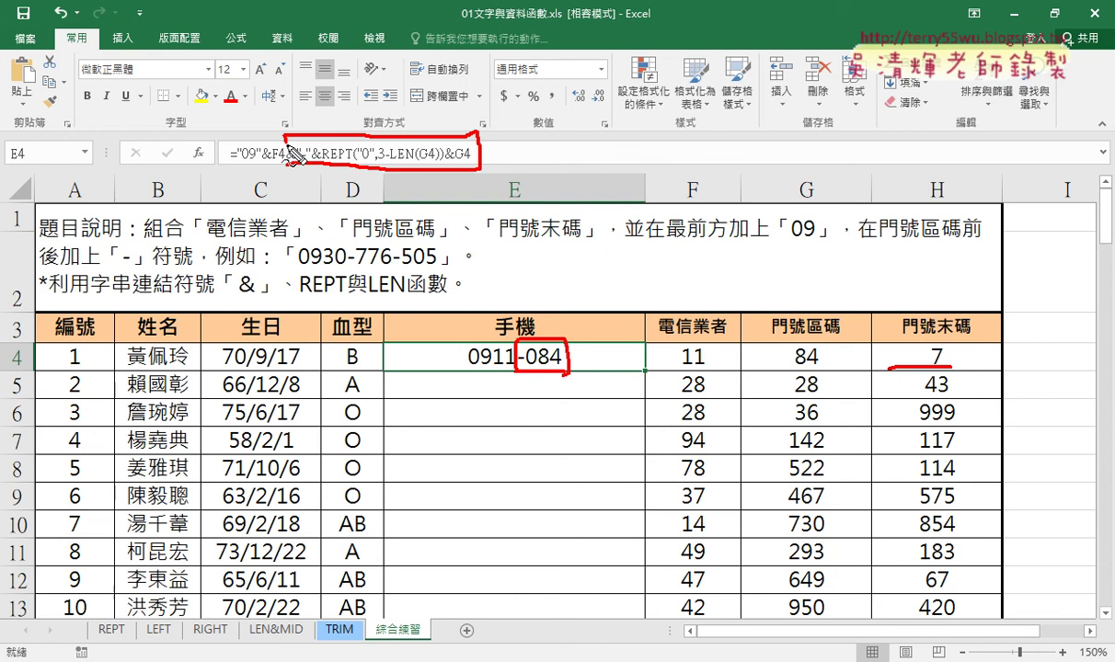
drag(397, 108, 538, 119)
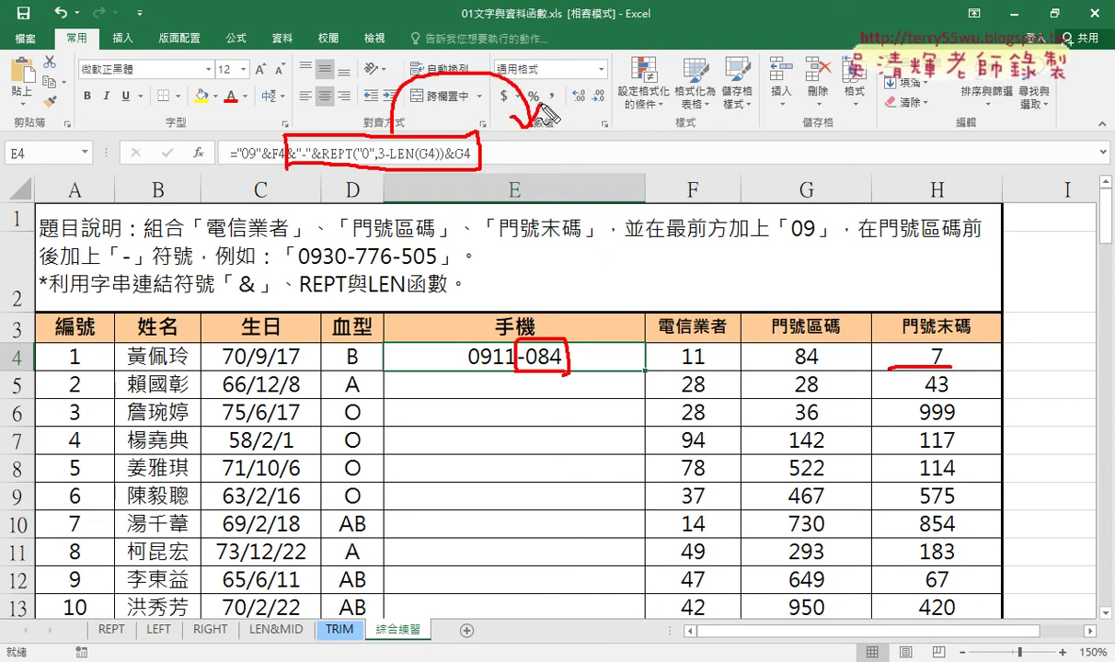
click(427, 163)
drag(459, 166, 471, 167)
key(Escape)
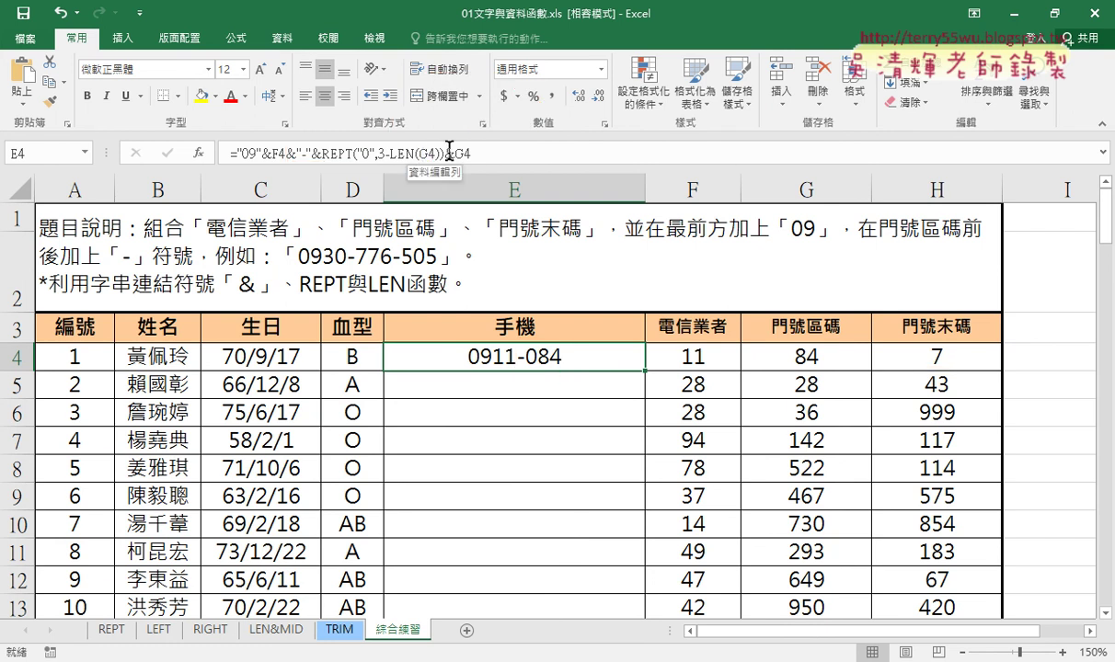
- Duplicate the dash and zero-padded code portion onto the end of E4's formula
click(457, 154)
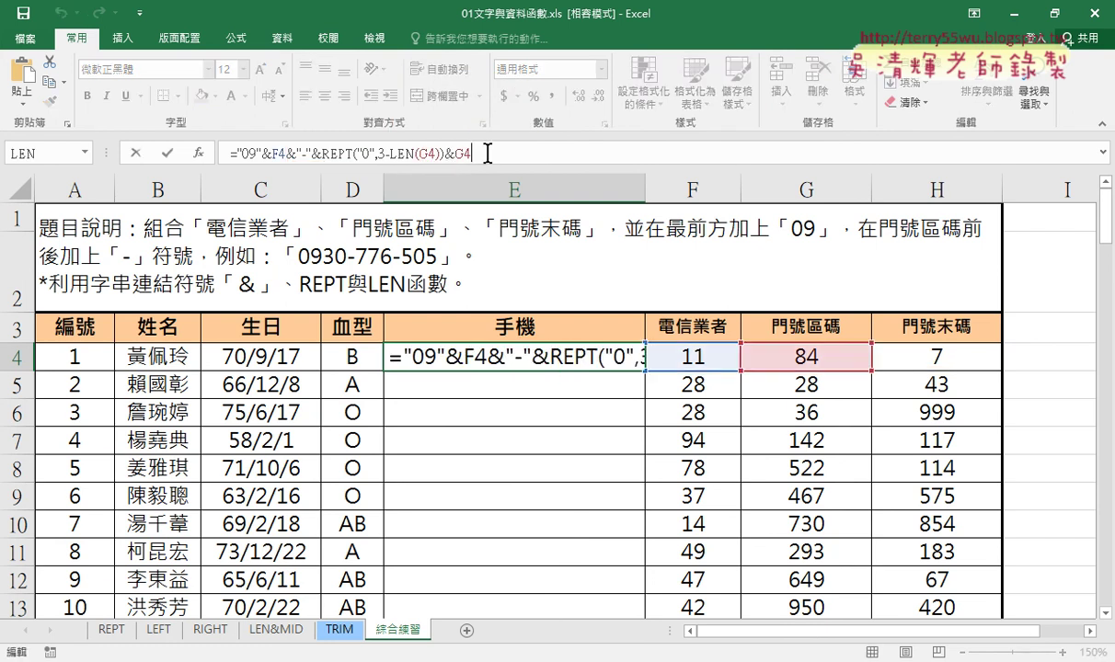
click(274, 154)
drag(286, 153, 491, 157)
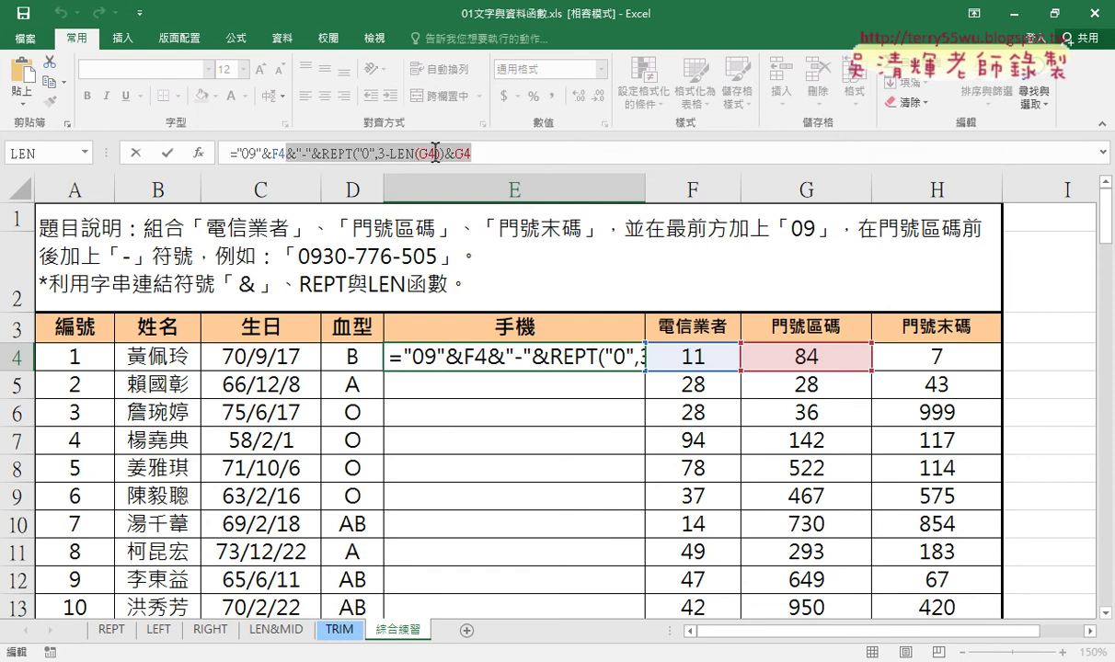
right_click(438, 156)
click(470, 189)
click(451, 154)
right_click(488, 156)
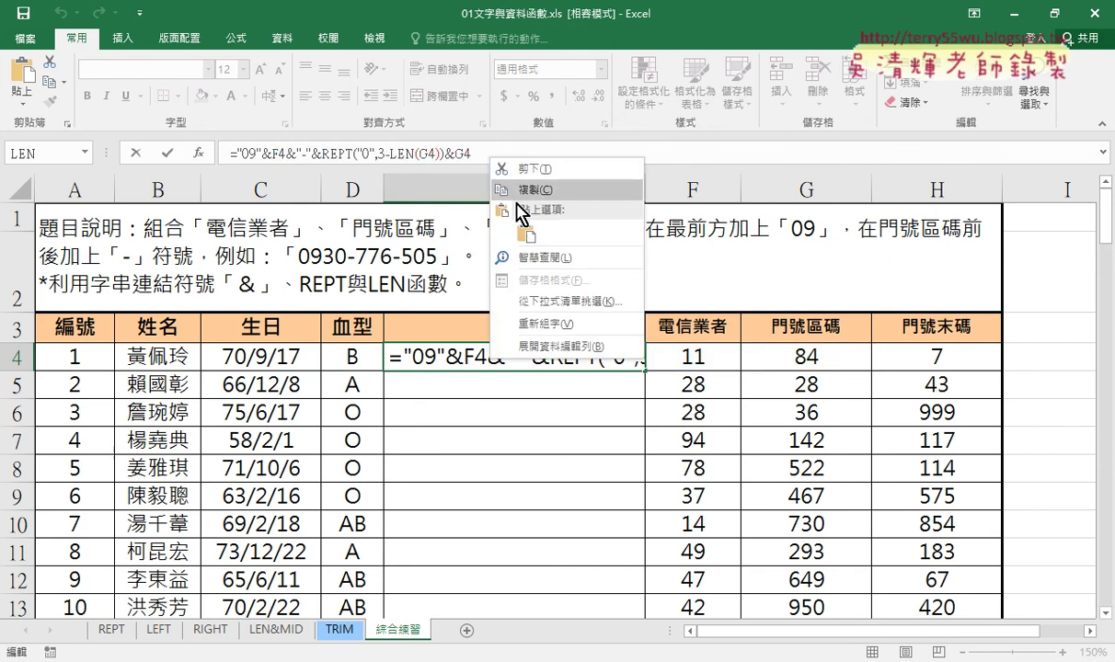
click(526, 237)
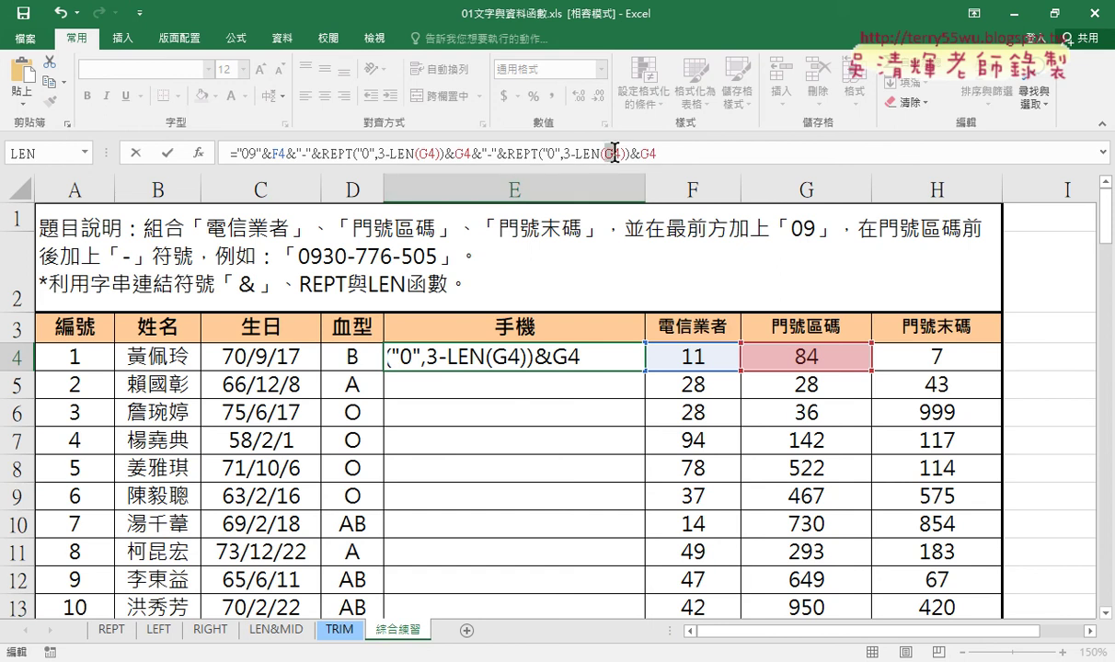
drag(603, 153, 623, 153)
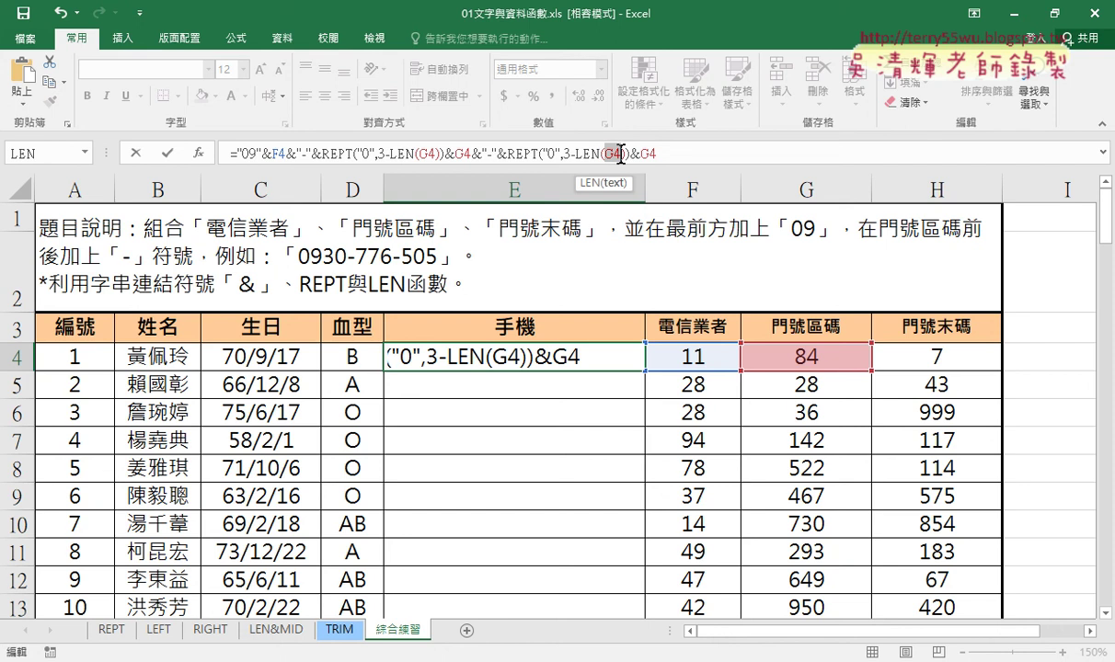
click(959, 357)
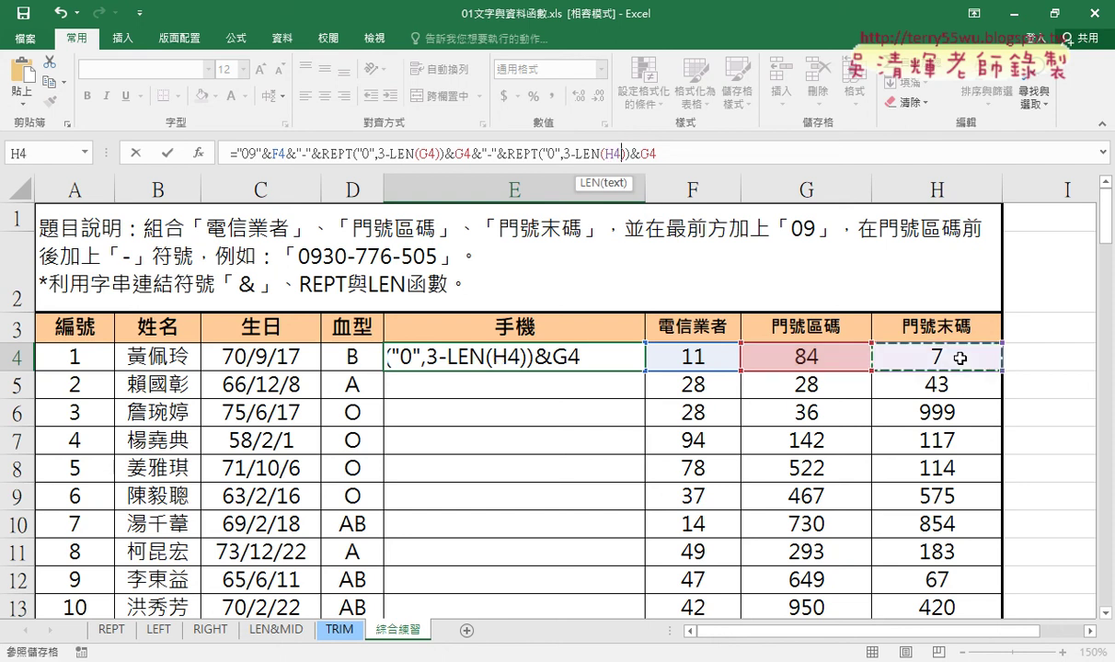
click(642, 157)
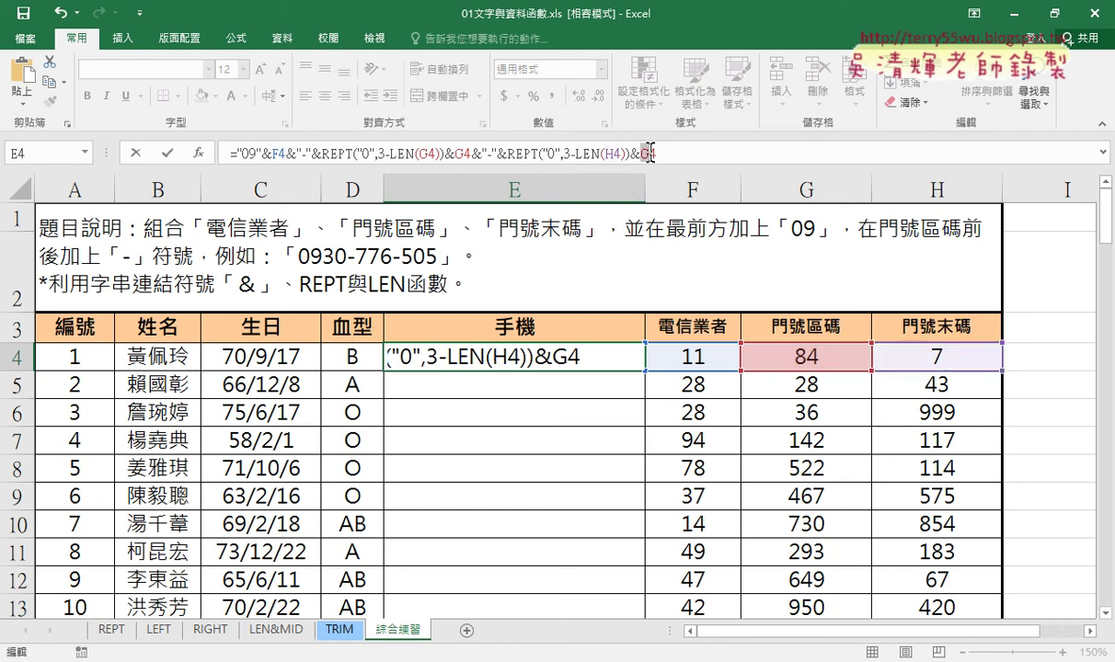
key(Delete)
text(H)
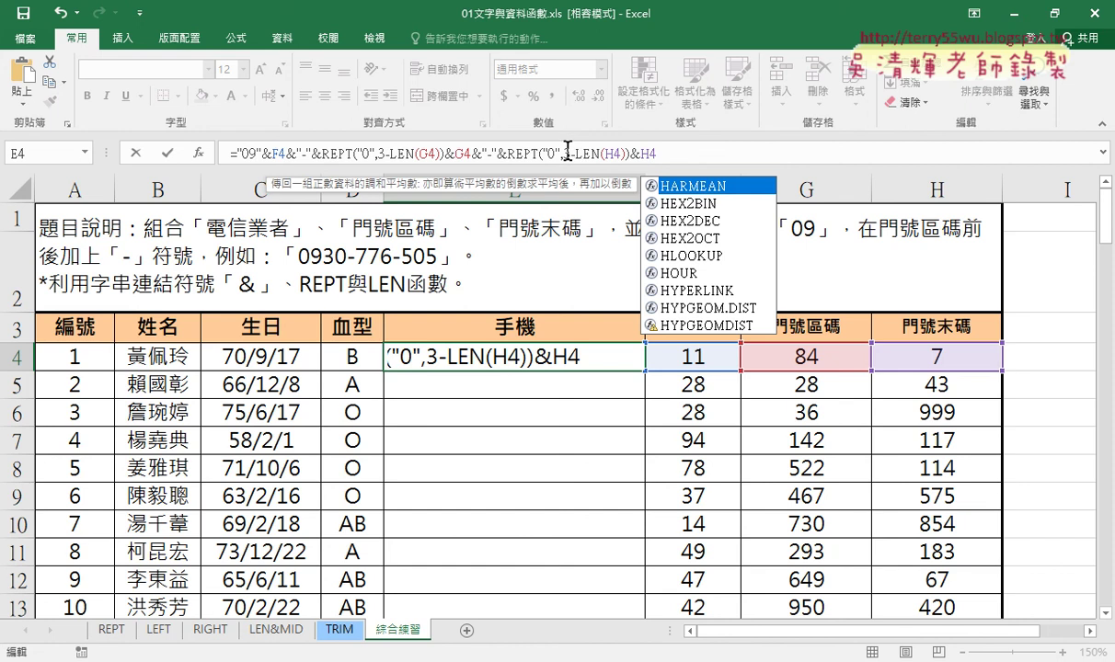
drag(563, 154, 631, 155)
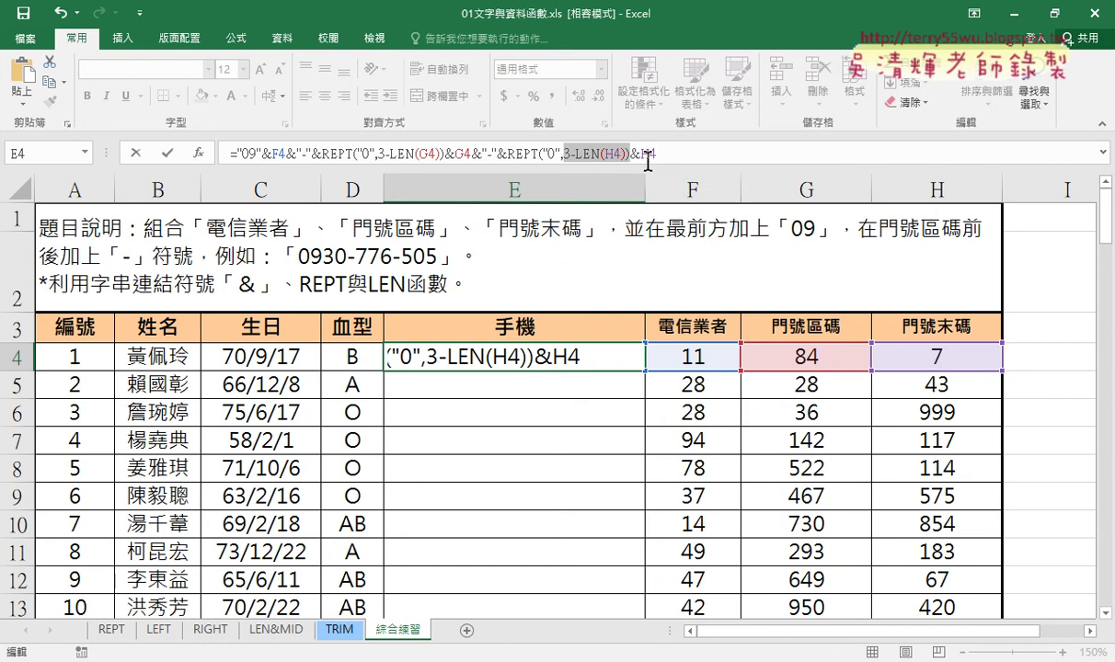
click(169, 154)
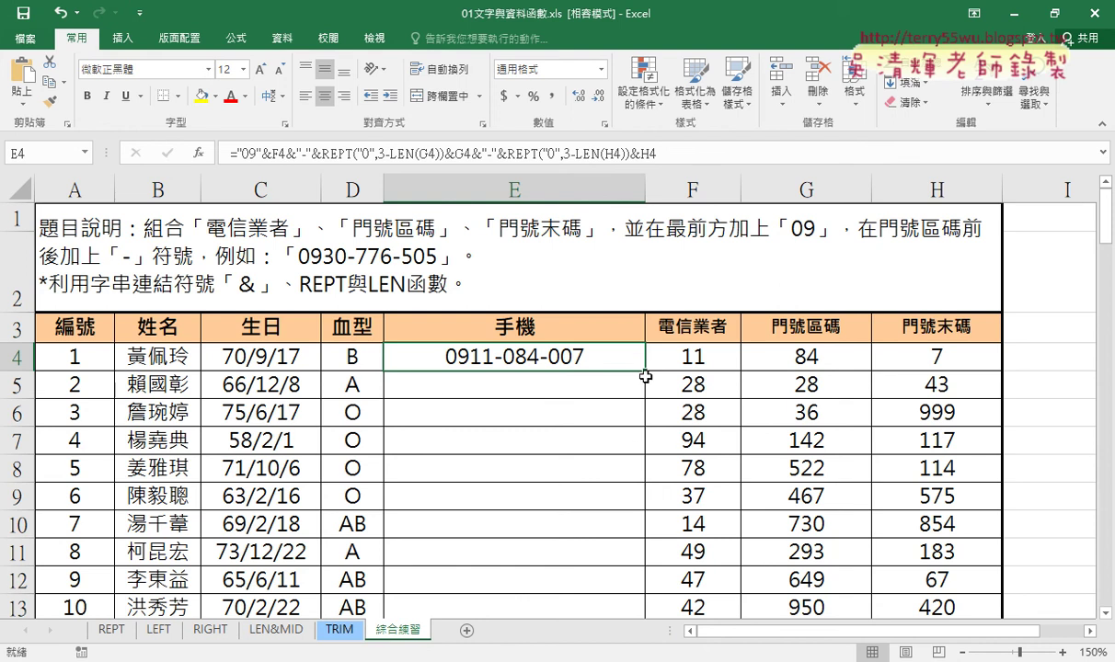
- Try filling E4's formula down column E several times, undoing each attempt
mouse_move(645, 376)
mouse_down()
mouse_move(647, 452)
mouse_move(635, 369)
mouse_up()
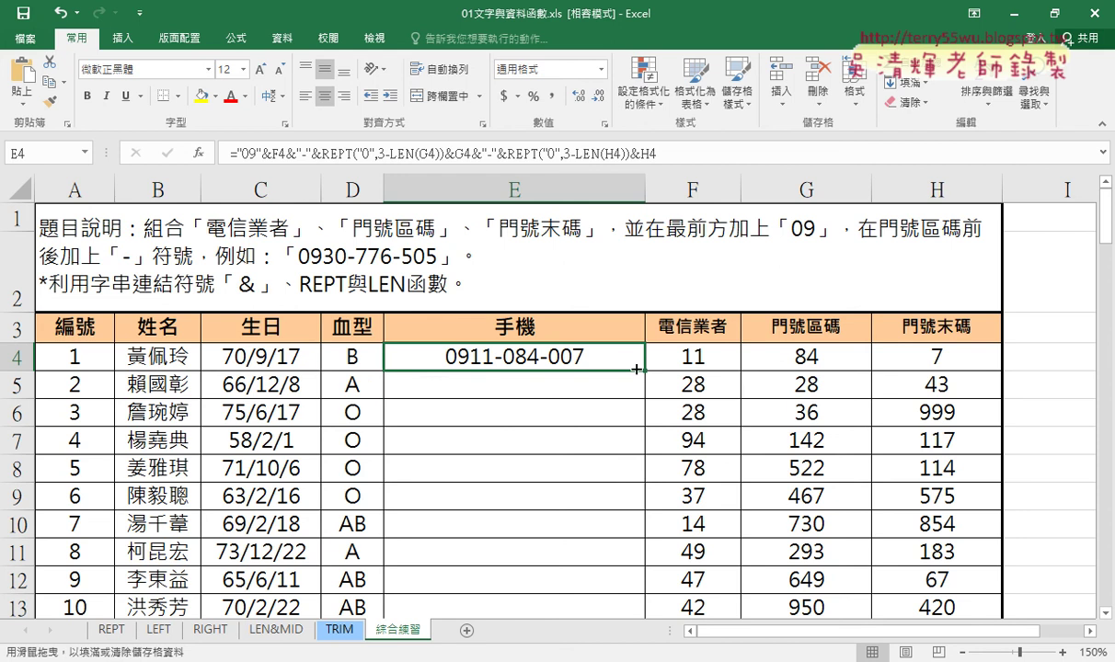
drag(636, 369, 646, 371)
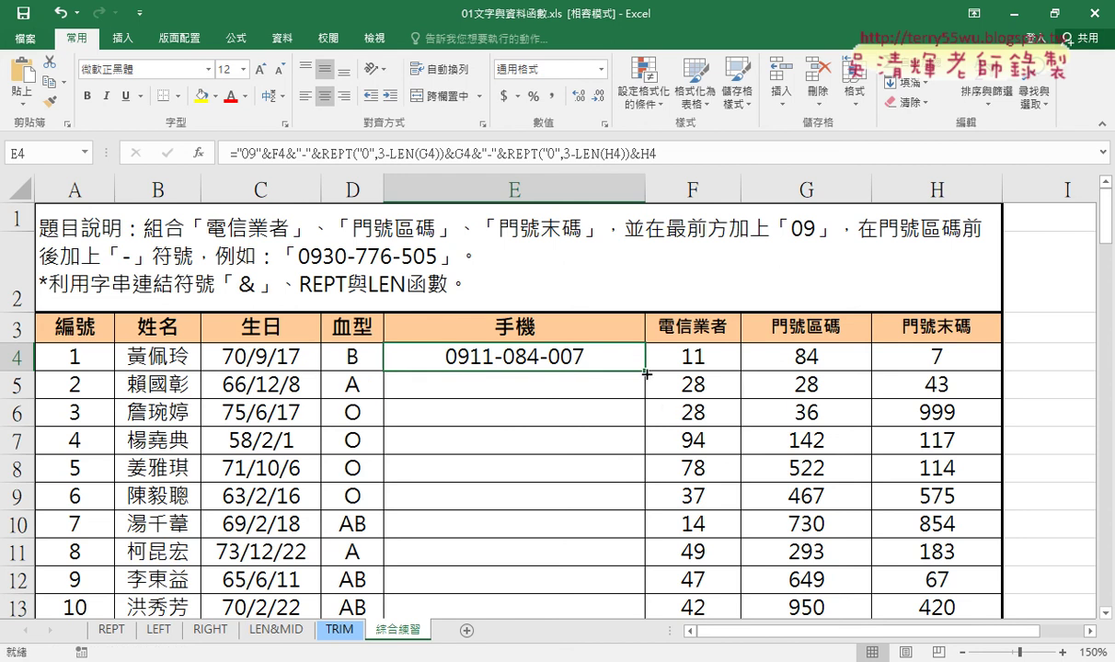
double_click(646, 373)
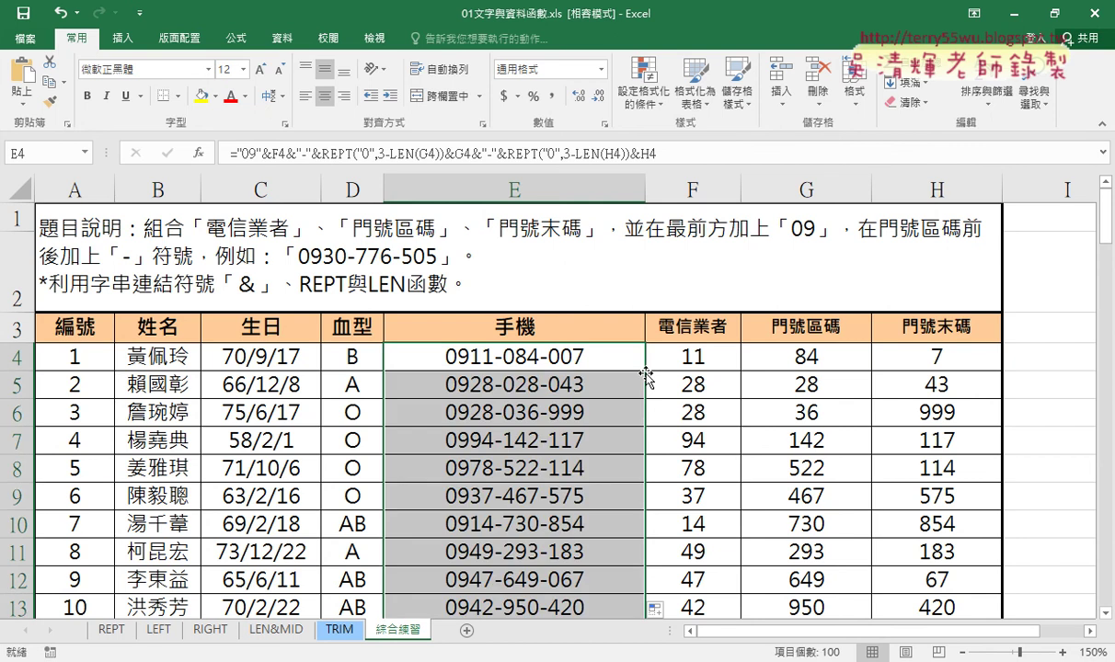
key(ctrl+z)
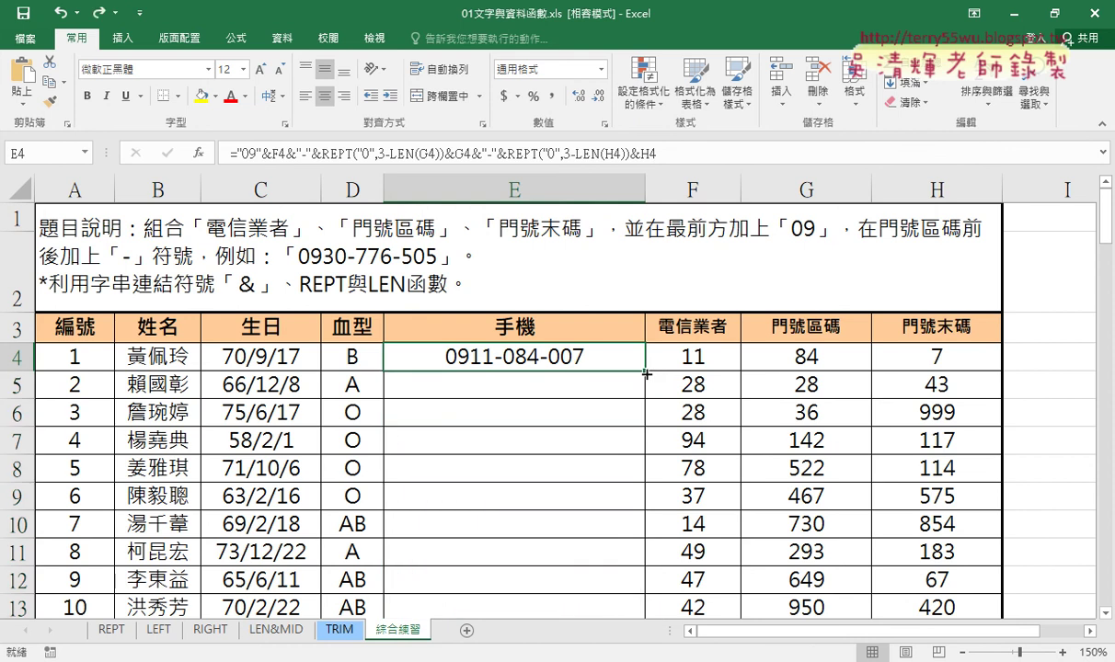
double_click(647, 374)
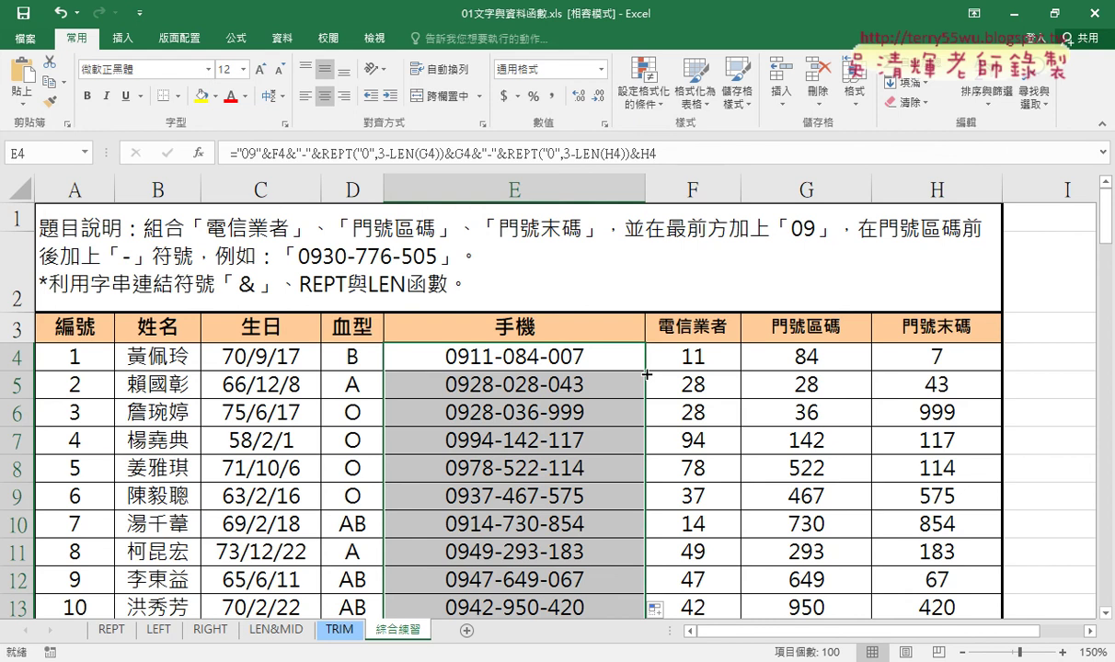
key(ctrl+z)
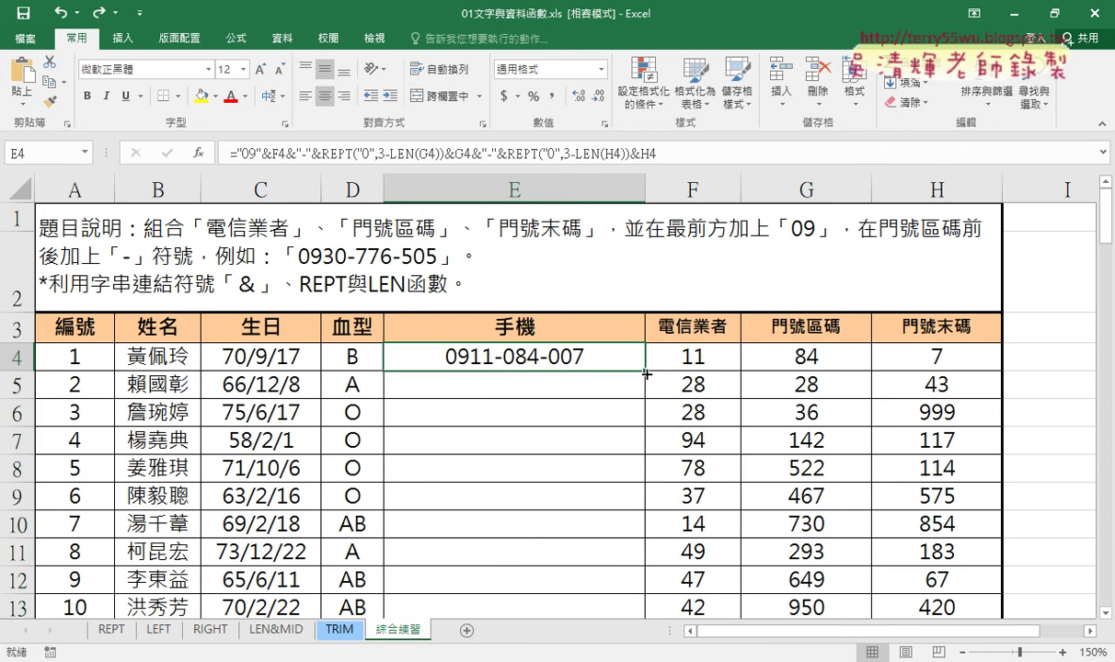
double_click(645, 374)
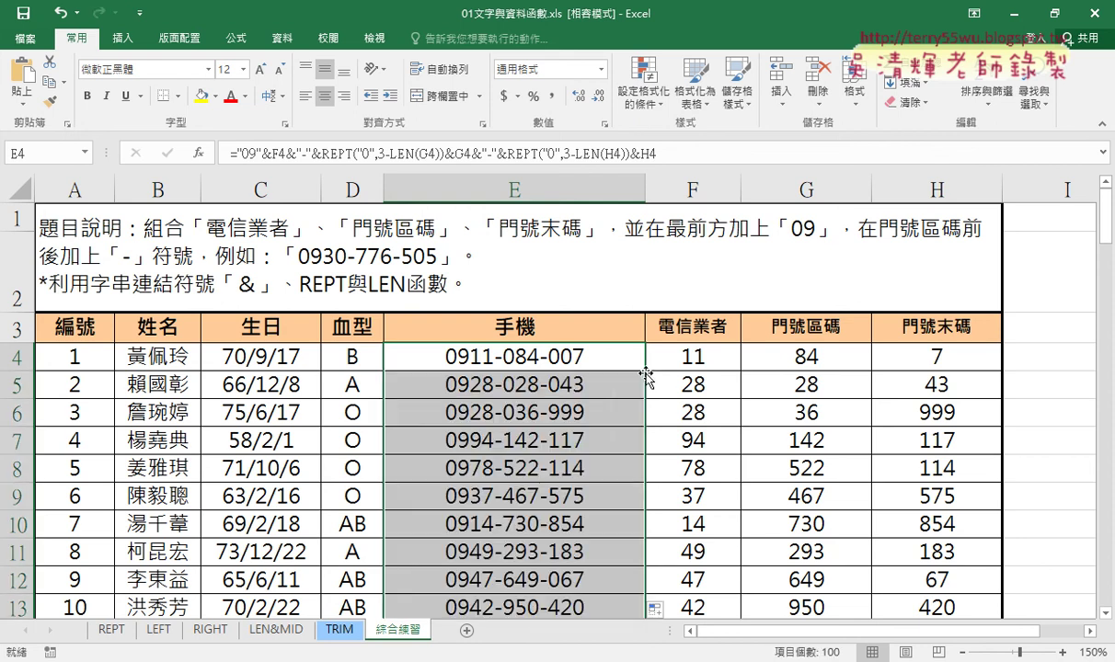
key(ctrl+z)
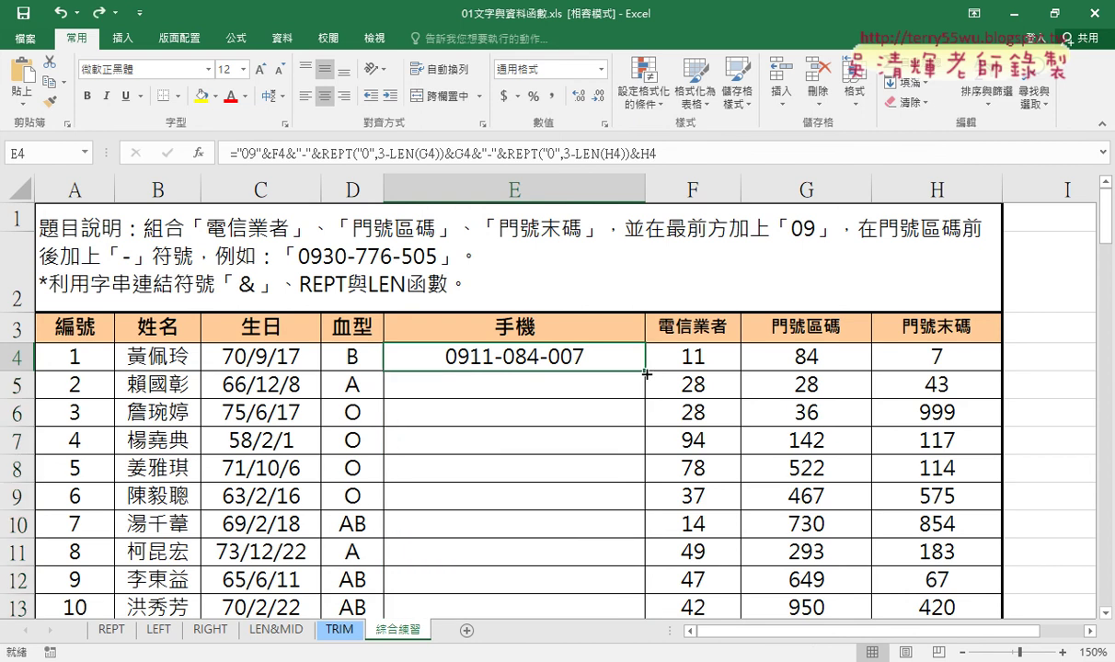
mouse_move(646, 373)
mouse_down()
mouse_move(646, 626)
mouse_move(646, 566)
mouse_up()
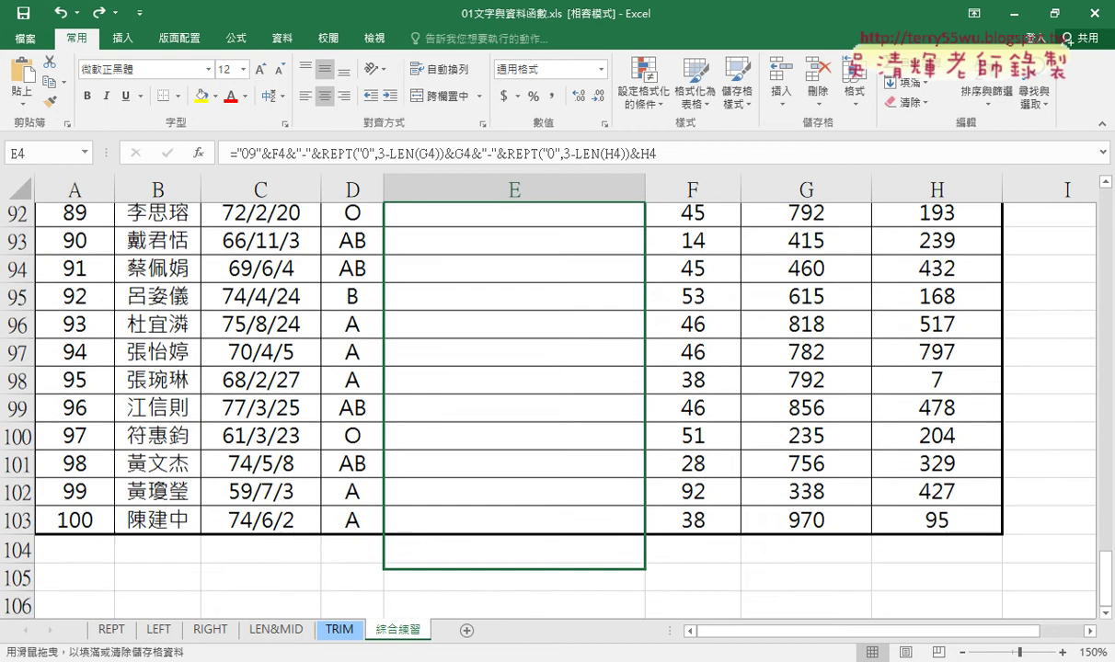
mouse_move(538, 566)
mouse_down()
mouse_move(538, 475)
mouse_move(590, 377)
mouse_up()
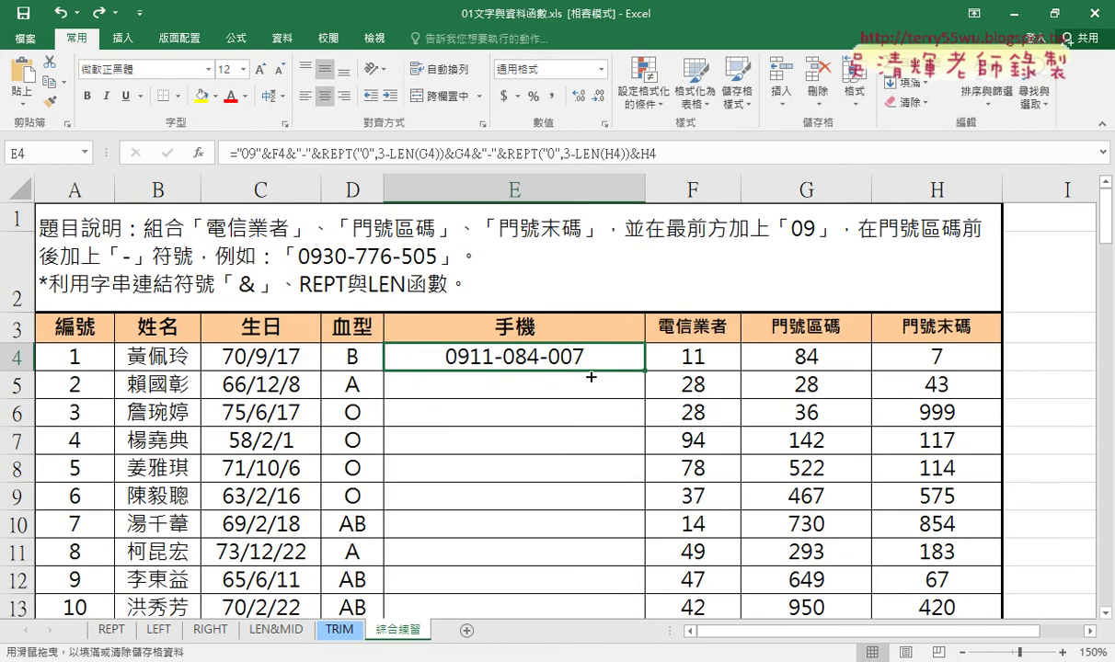
- Fill the formula down through E103, check the results, and reselect E4
double_click(645, 371)
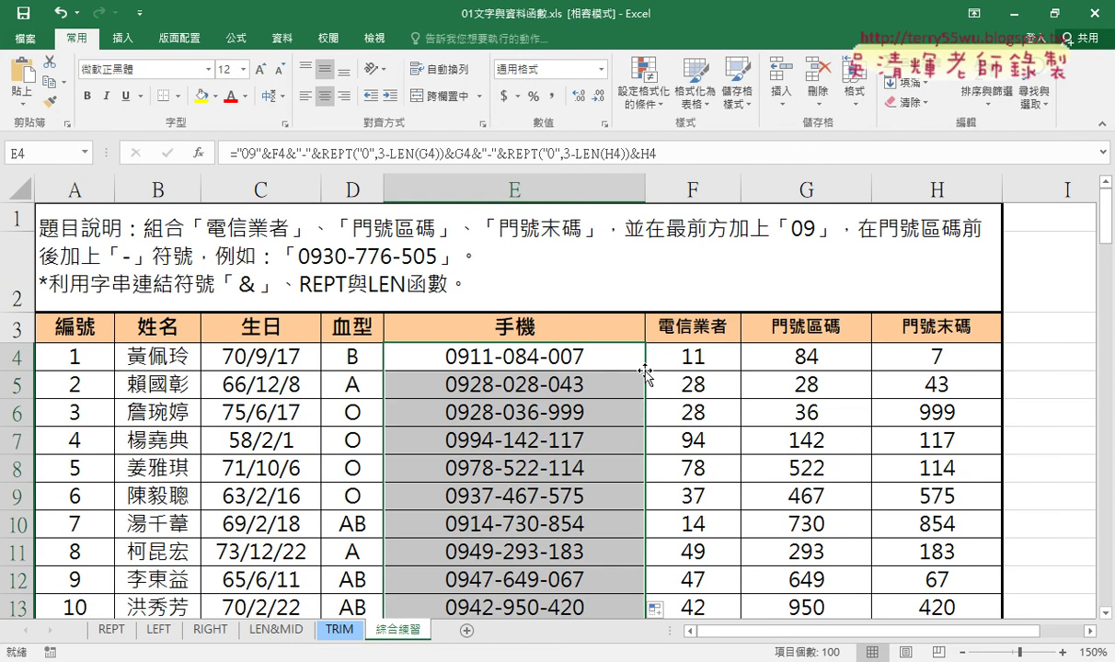
scroll(644, 371, down, 9)
scroll(645, 372, down, 8)
scroll(644, 372, down, 9)
scroll(645, 372, down, 5)
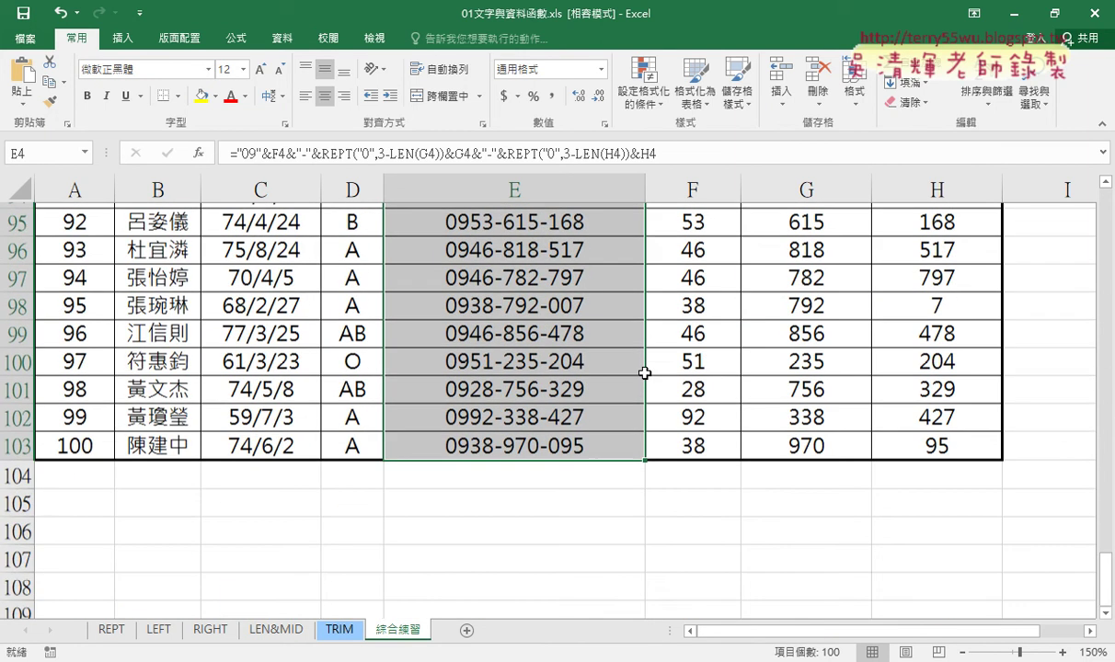
scroll(645, 373, down, 2)
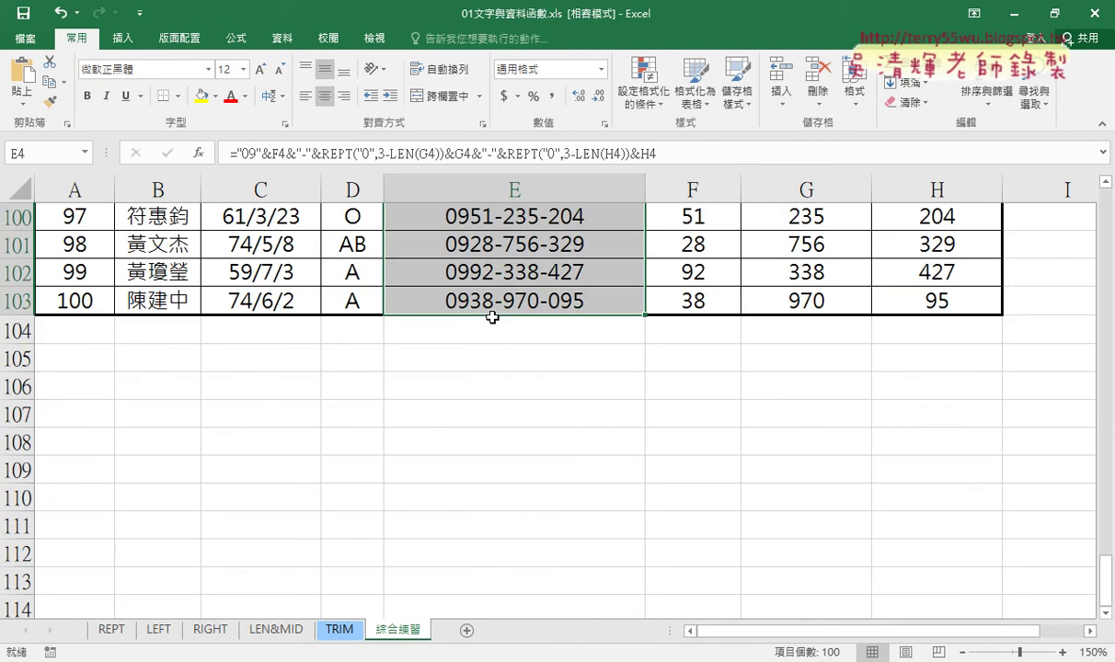
scroll(492, 317, up, 11)
scroll(492, 317, up, 9)
scroll(492, 317, up, 7)
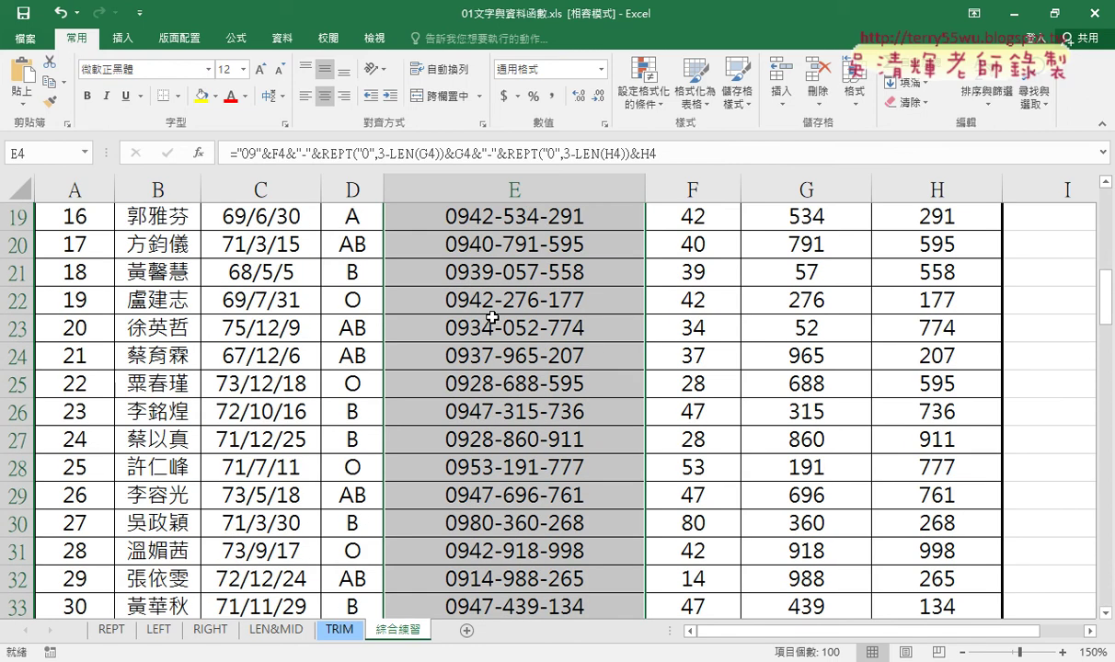
scroll(492, 317, up, 6)
click(517, 360)
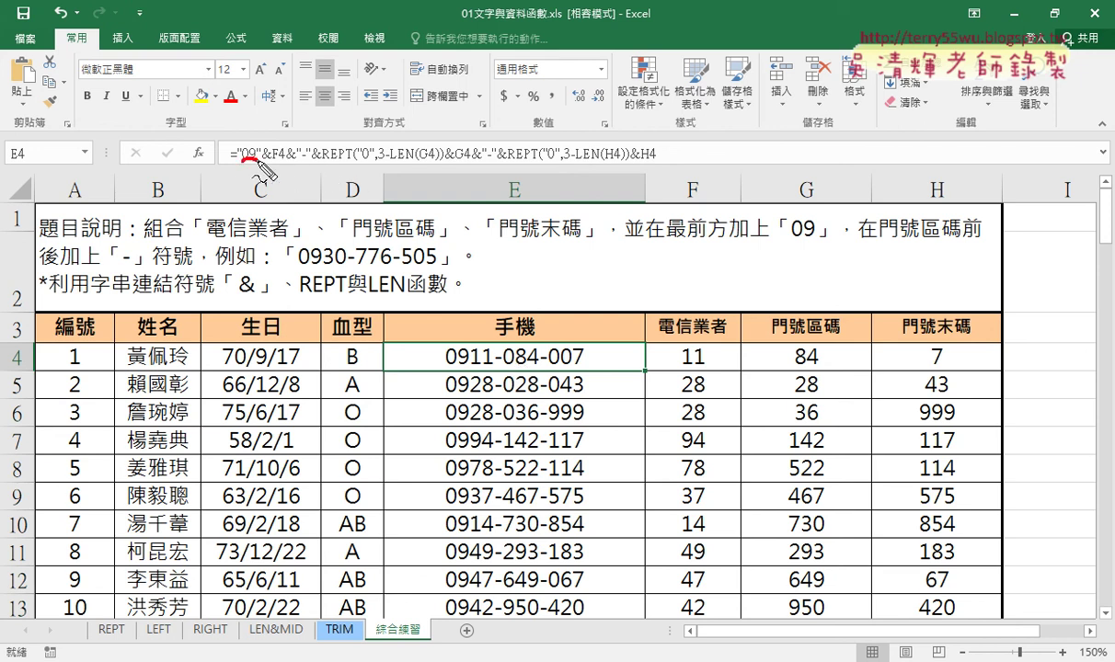
drag(241, 161, 258, 159)
mouse_move(685, 342)
mouse_down()
mouse_move(674, 366)
mouse_move(276, 160)
mouse_move(302, 173)
mouse_move(312, 162)
mouse_move(371, 169)
mouse_up()
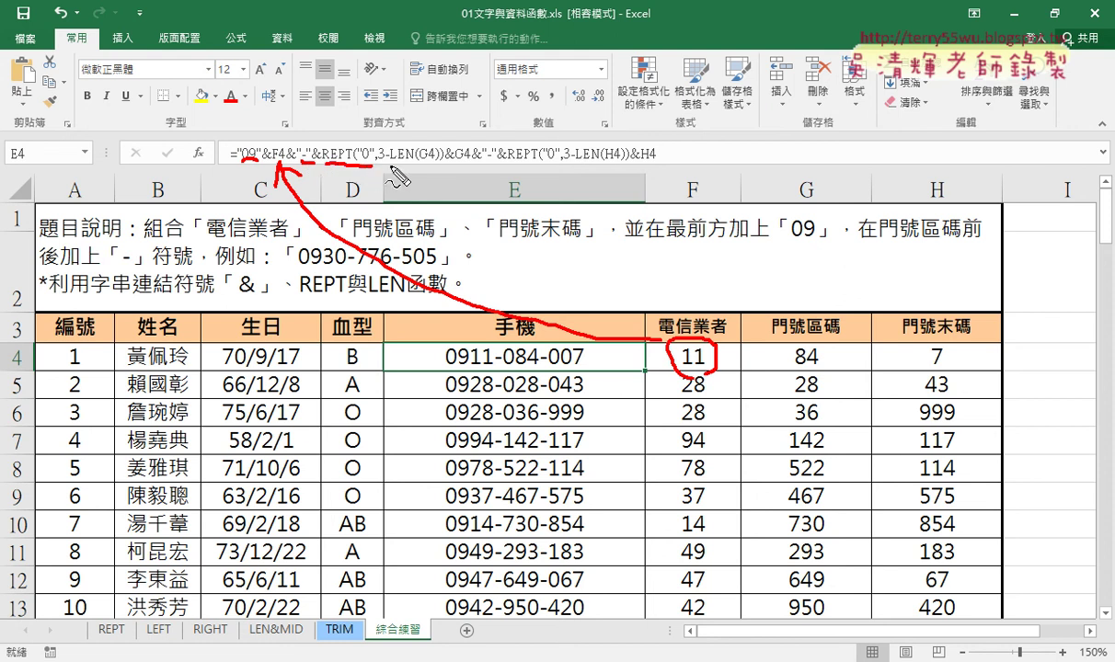
drag(371, 168, 429, 166)
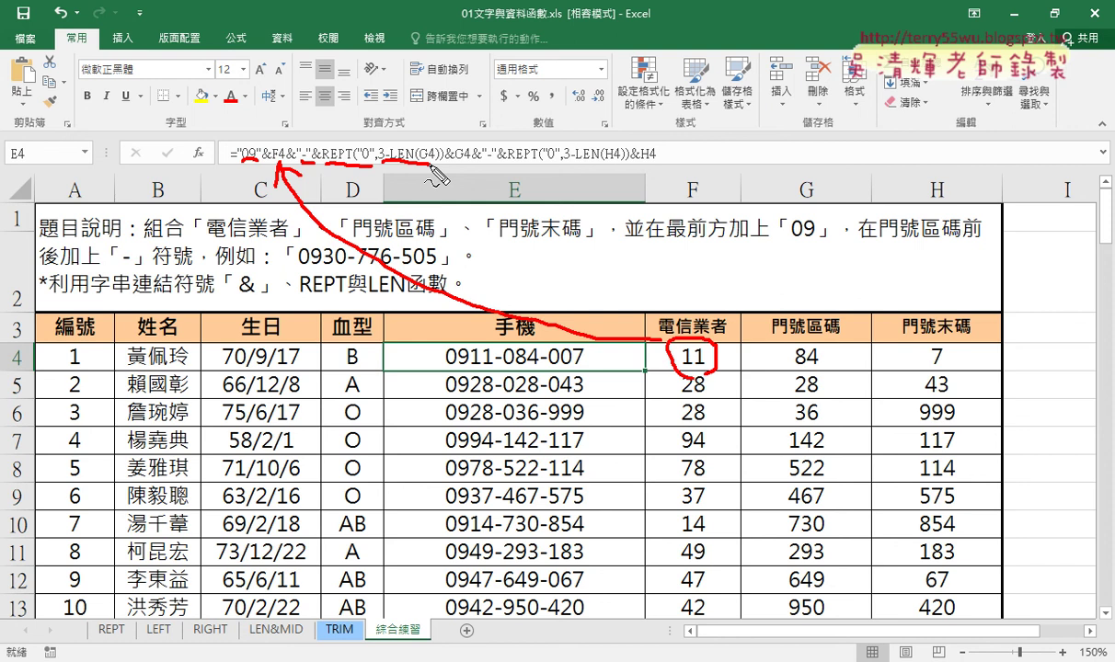
mouse_move(777, 342)
mouse_down()
mouse_move(809, 338)
mouse_move(811, 370)
mouse_up()
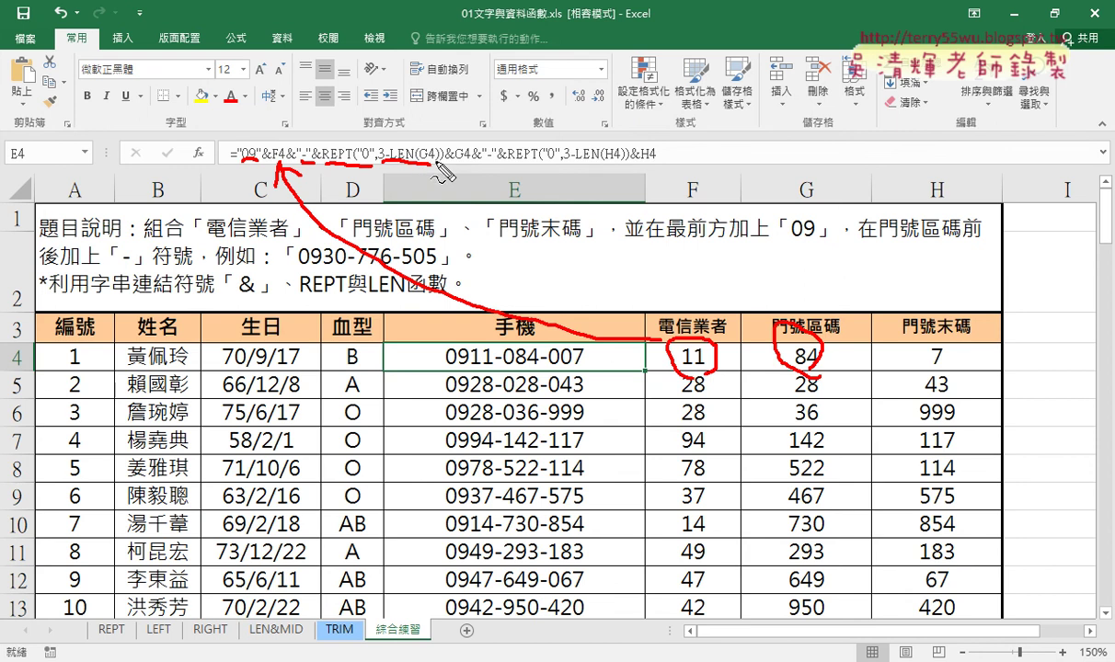
drag(429, 163, 469, 163)
drag(475, 138, 476, 204)
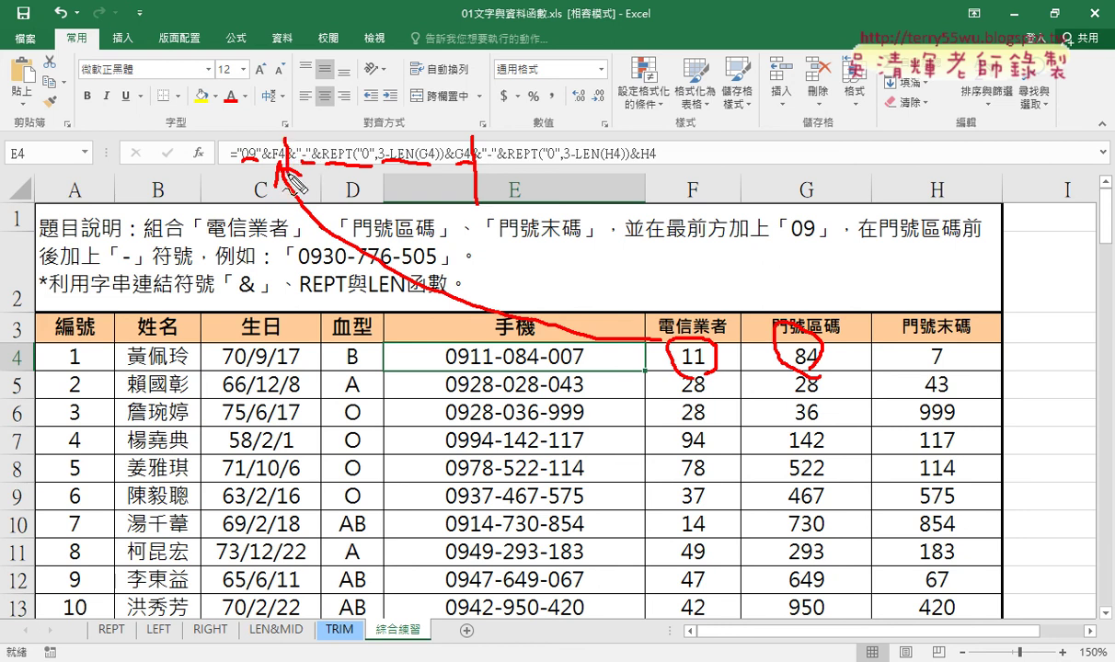
mouse_move(356, 138)
mouse_down()
mouse_move(546, 88)
mouse_move(560, 118)
mouse_up()
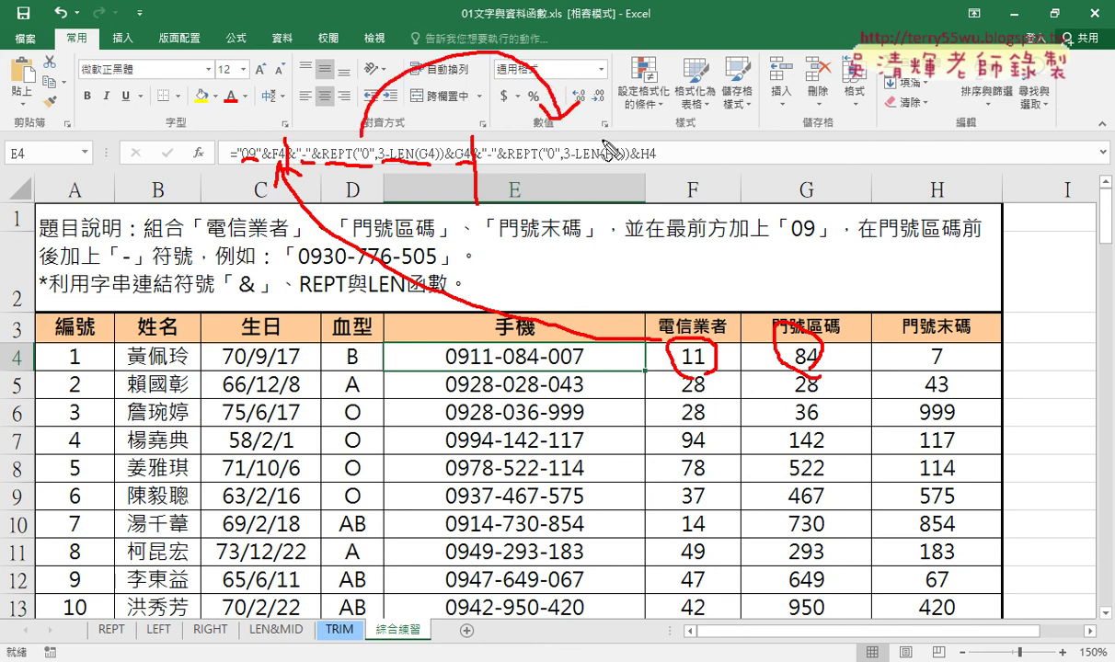
drag(602, 165, 630, 166)
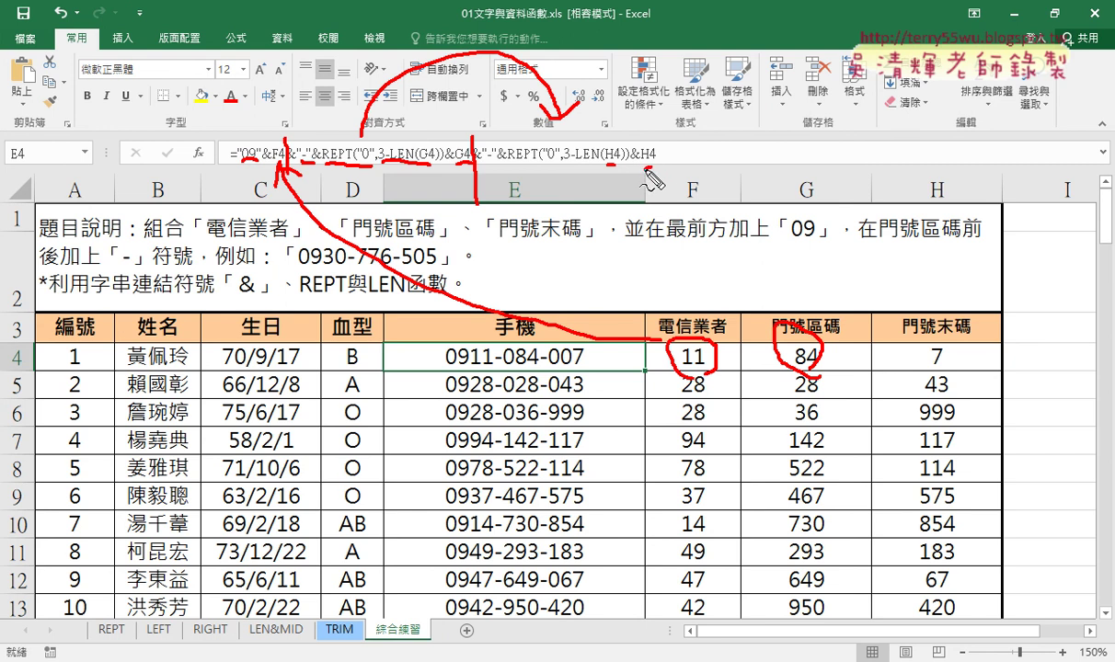